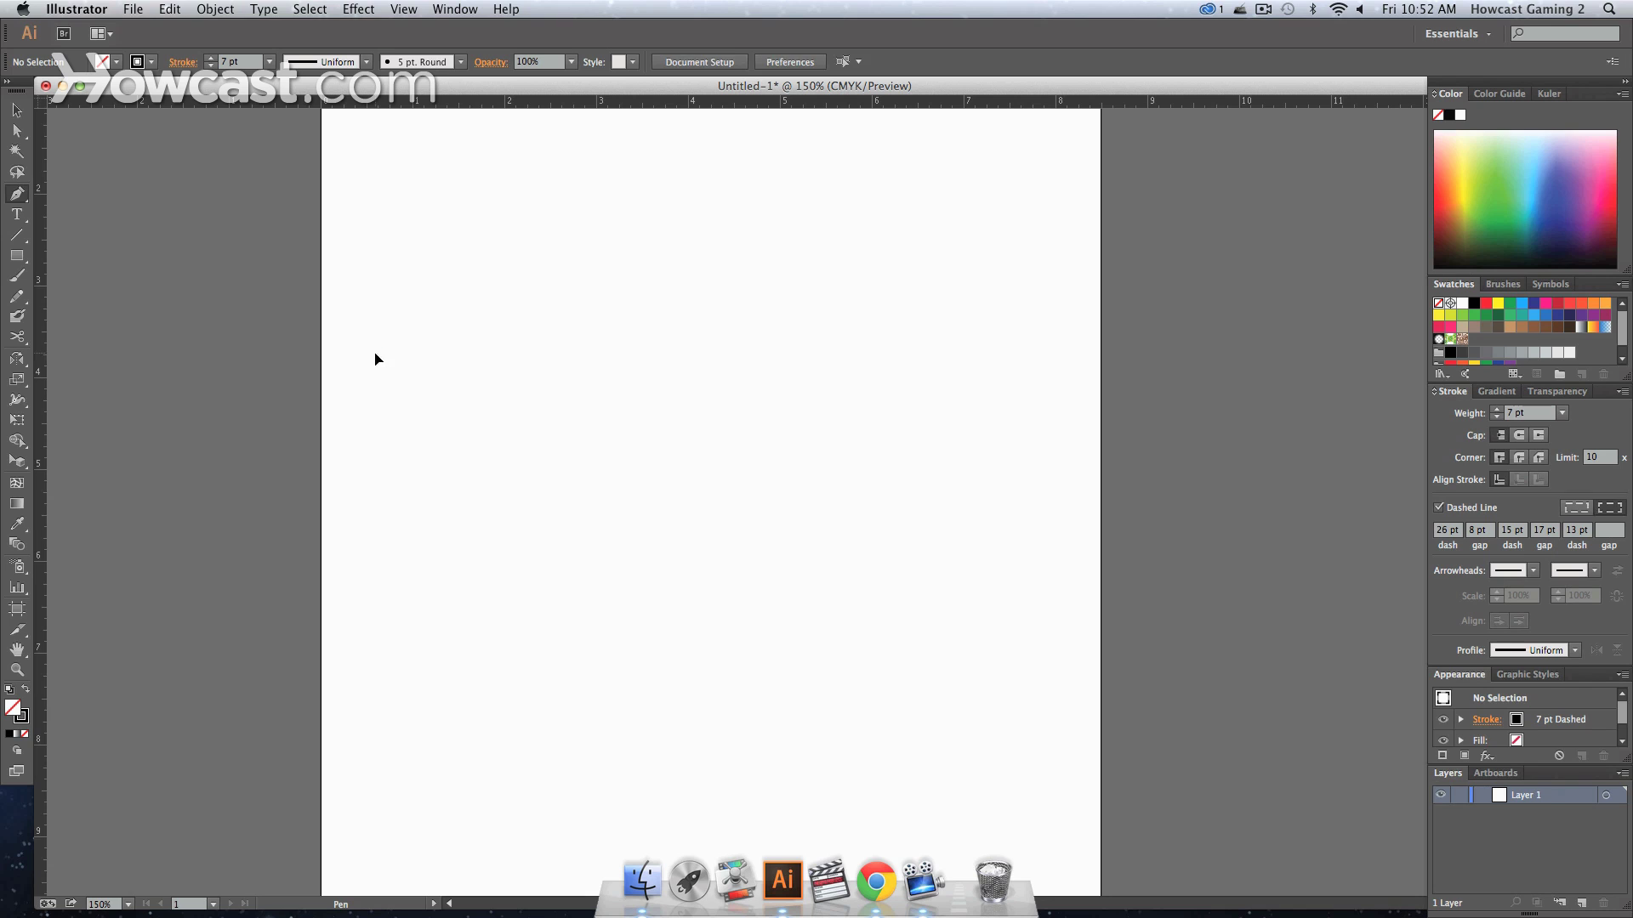
Draw a horizontal Pen line, change its dashed stroke to a solid 2 pt stroke, and zoom to 200%.
{"action": "left_click", "coordinate": [862, 772]}
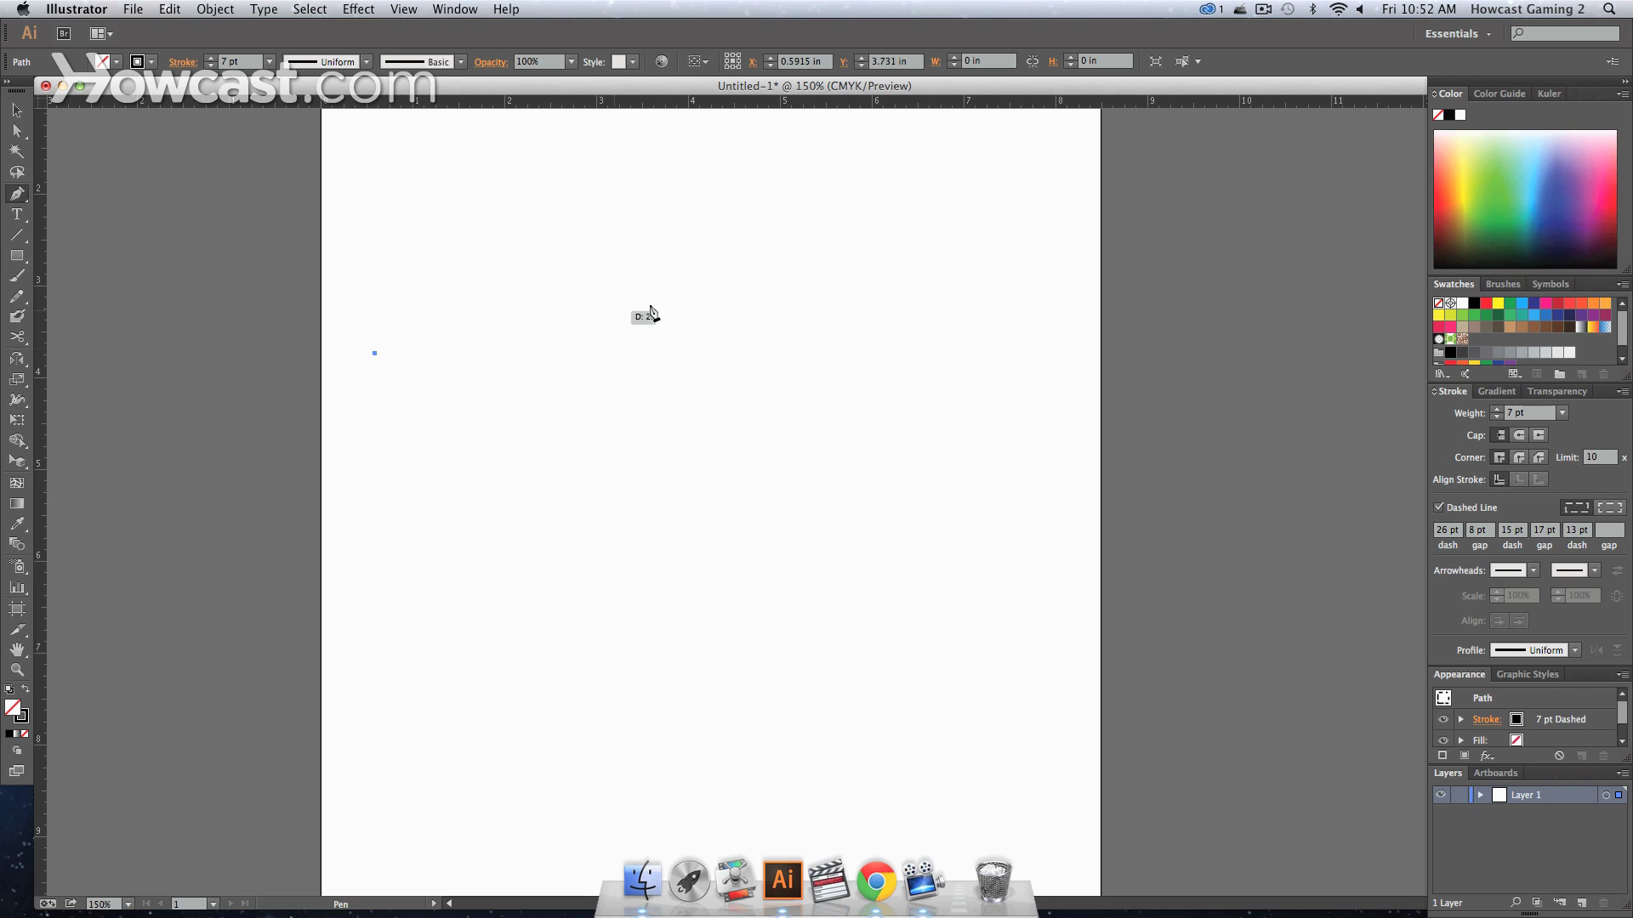
{"action": "left_click", "coordinate": [1009, 355]}
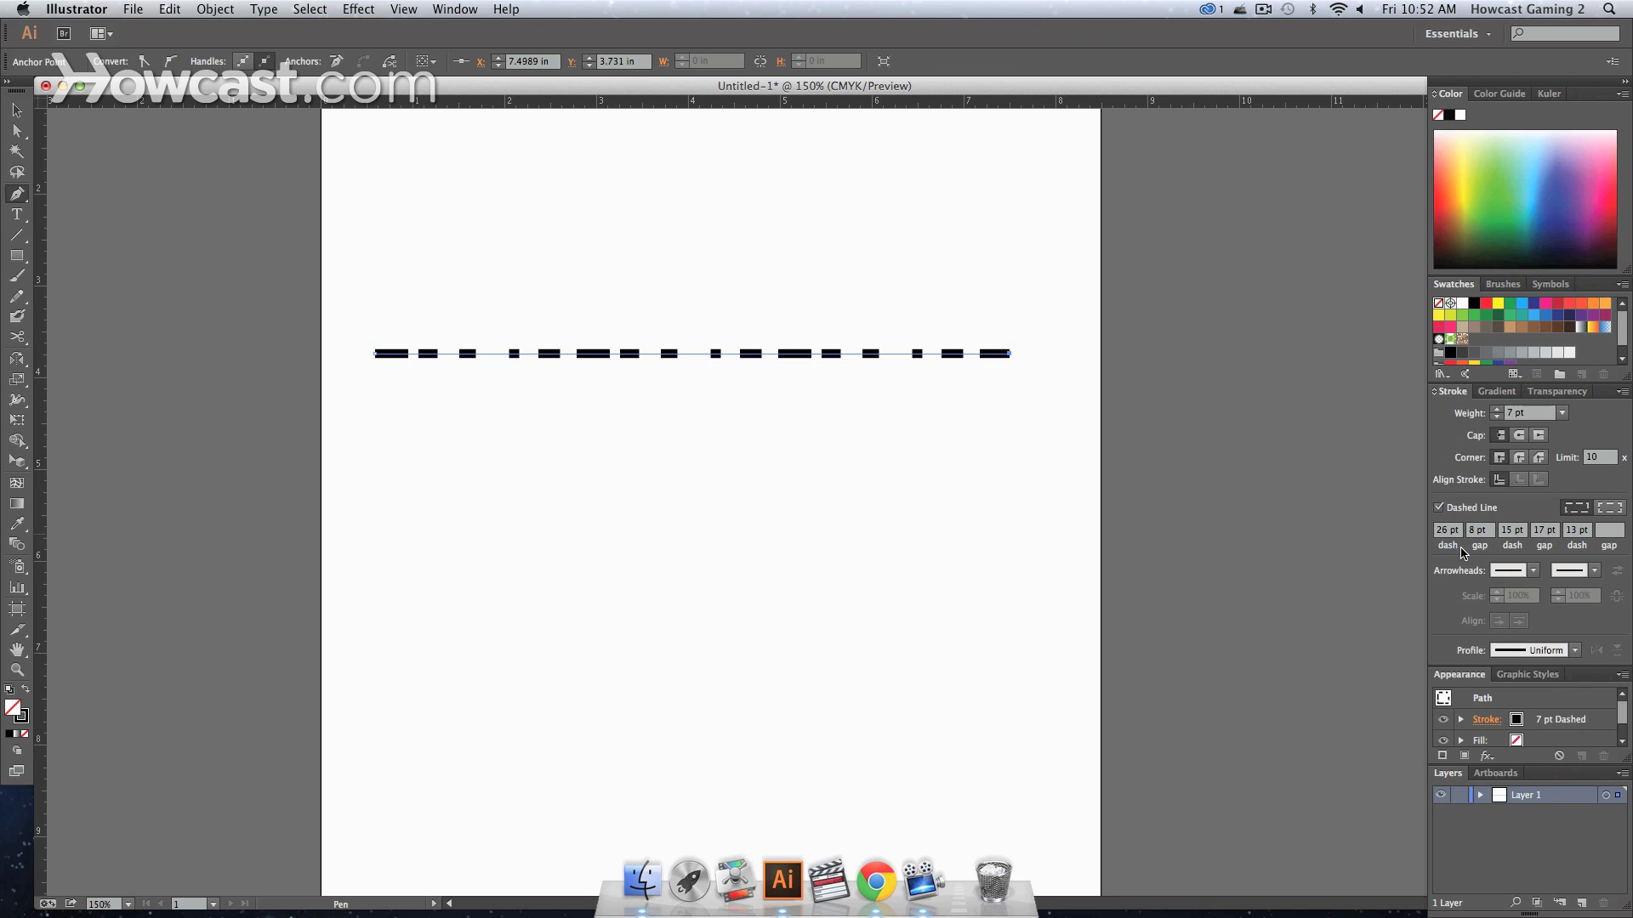
{"action": "left_click", "coordinate": [1438, 508]}
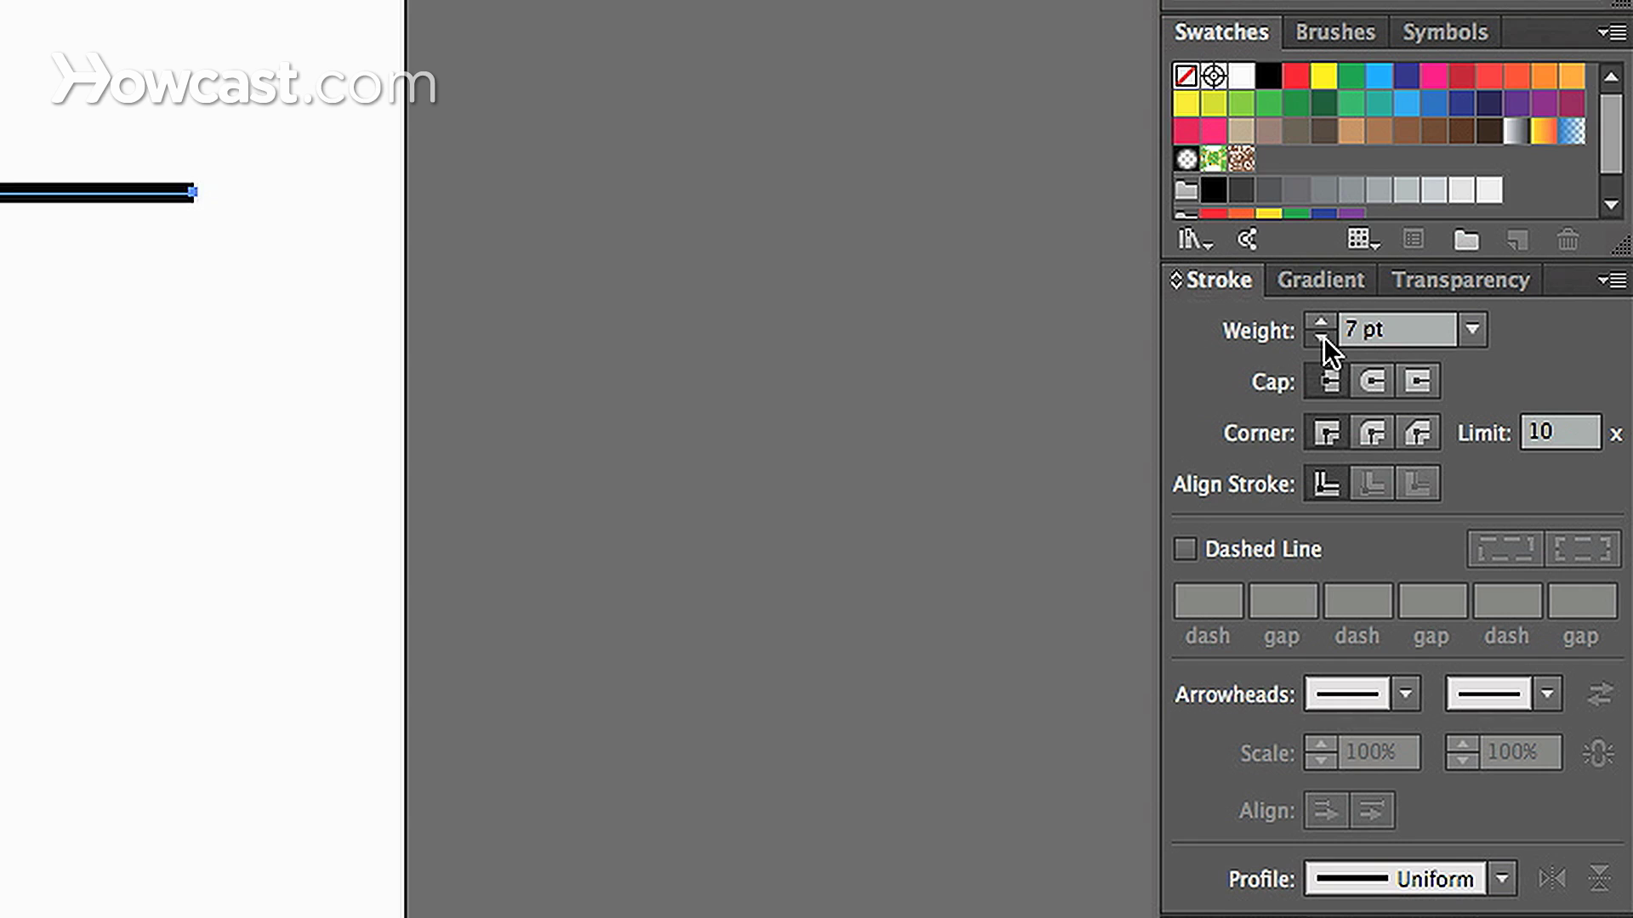
{"action": "left_click", "coordinate": [1497, 418]}
{"action": "left_click", "coordinate": [1496, 418]}
{"action": "left_click", "coordinate": [1497, 418]}
{"action": "left_click", "coordinate": [1496, 417]}
{"action": "left_click", "coordinate": [1496, 418]}
{"action": "left_click", "coordinate": [1497, 417]}
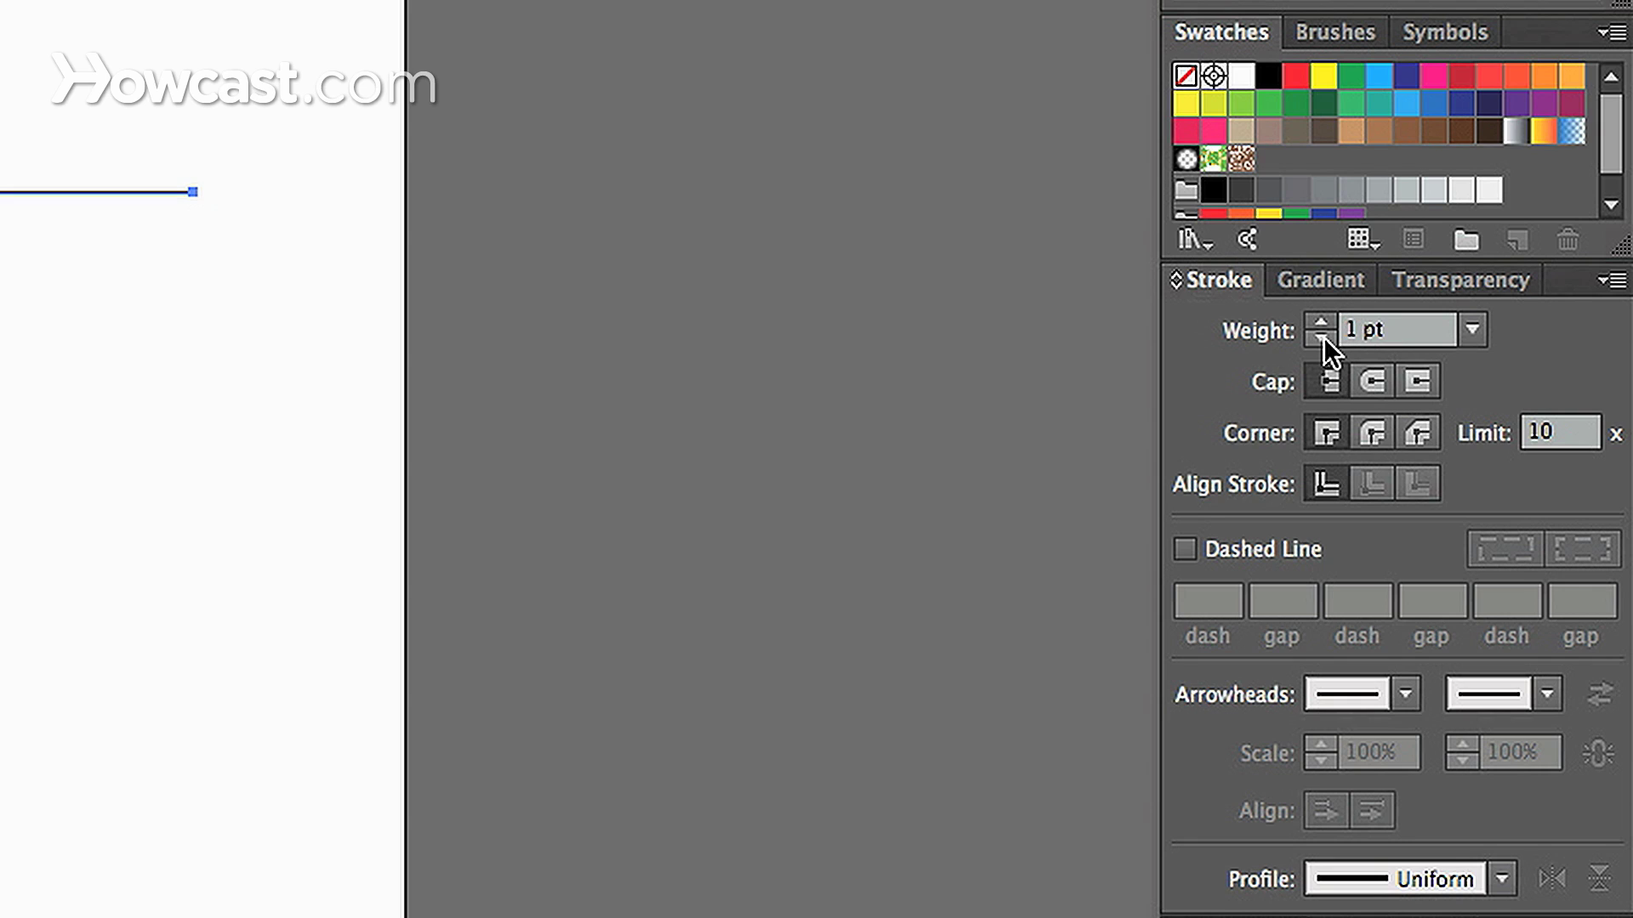
{"action": "left_click", "coordinate": [1322, 322]}
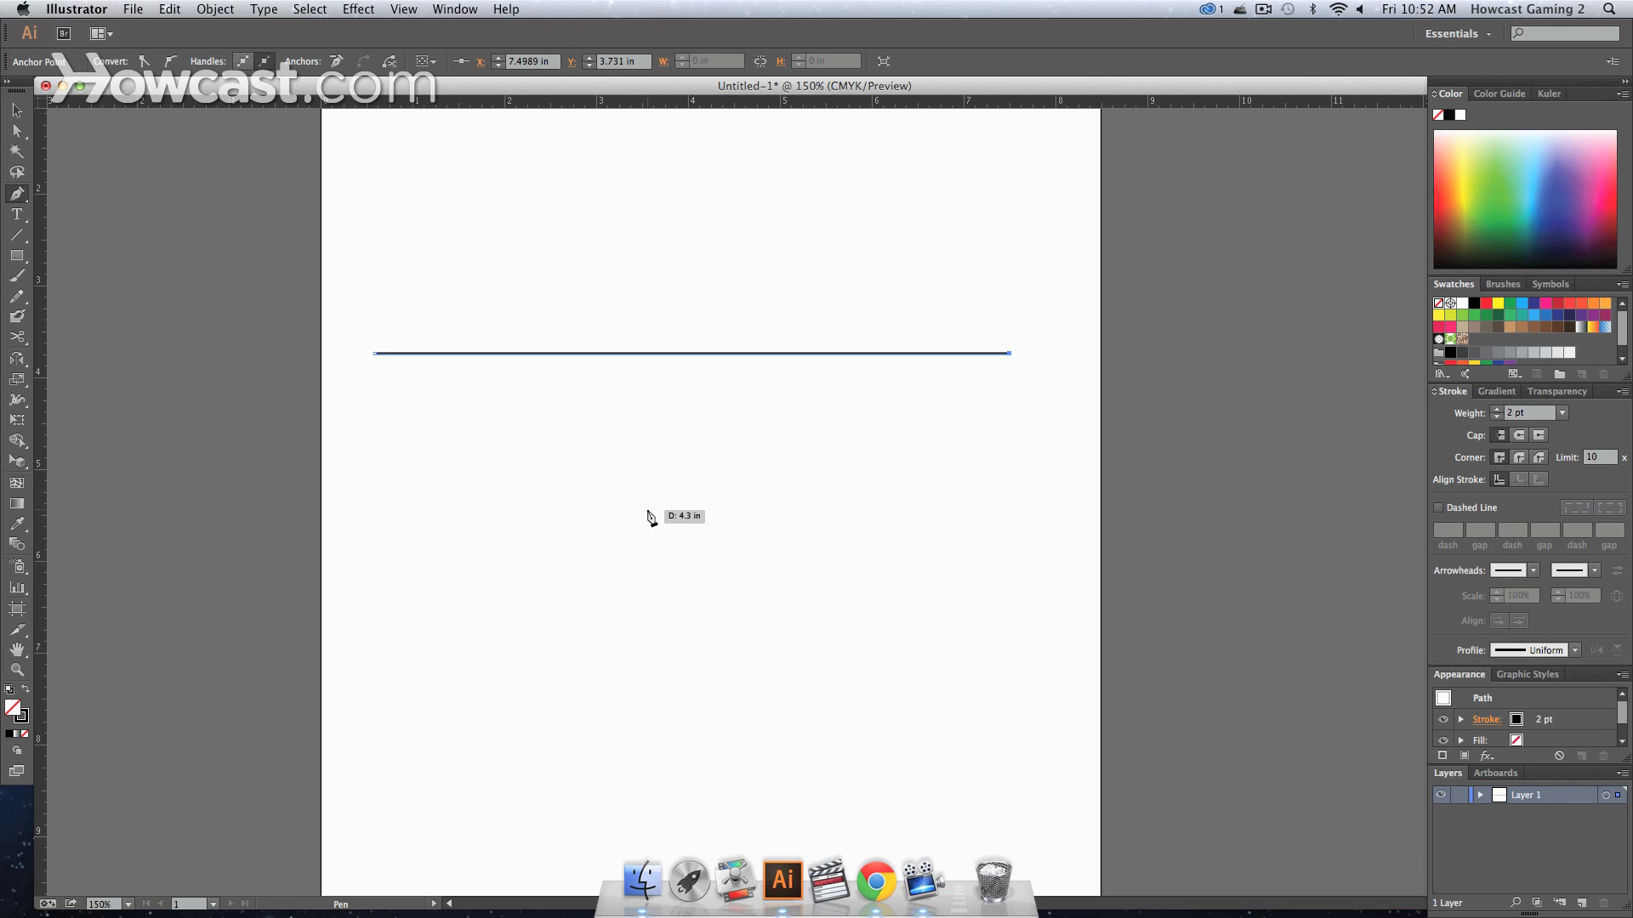
{"action": "key", "text": "super+equal"}
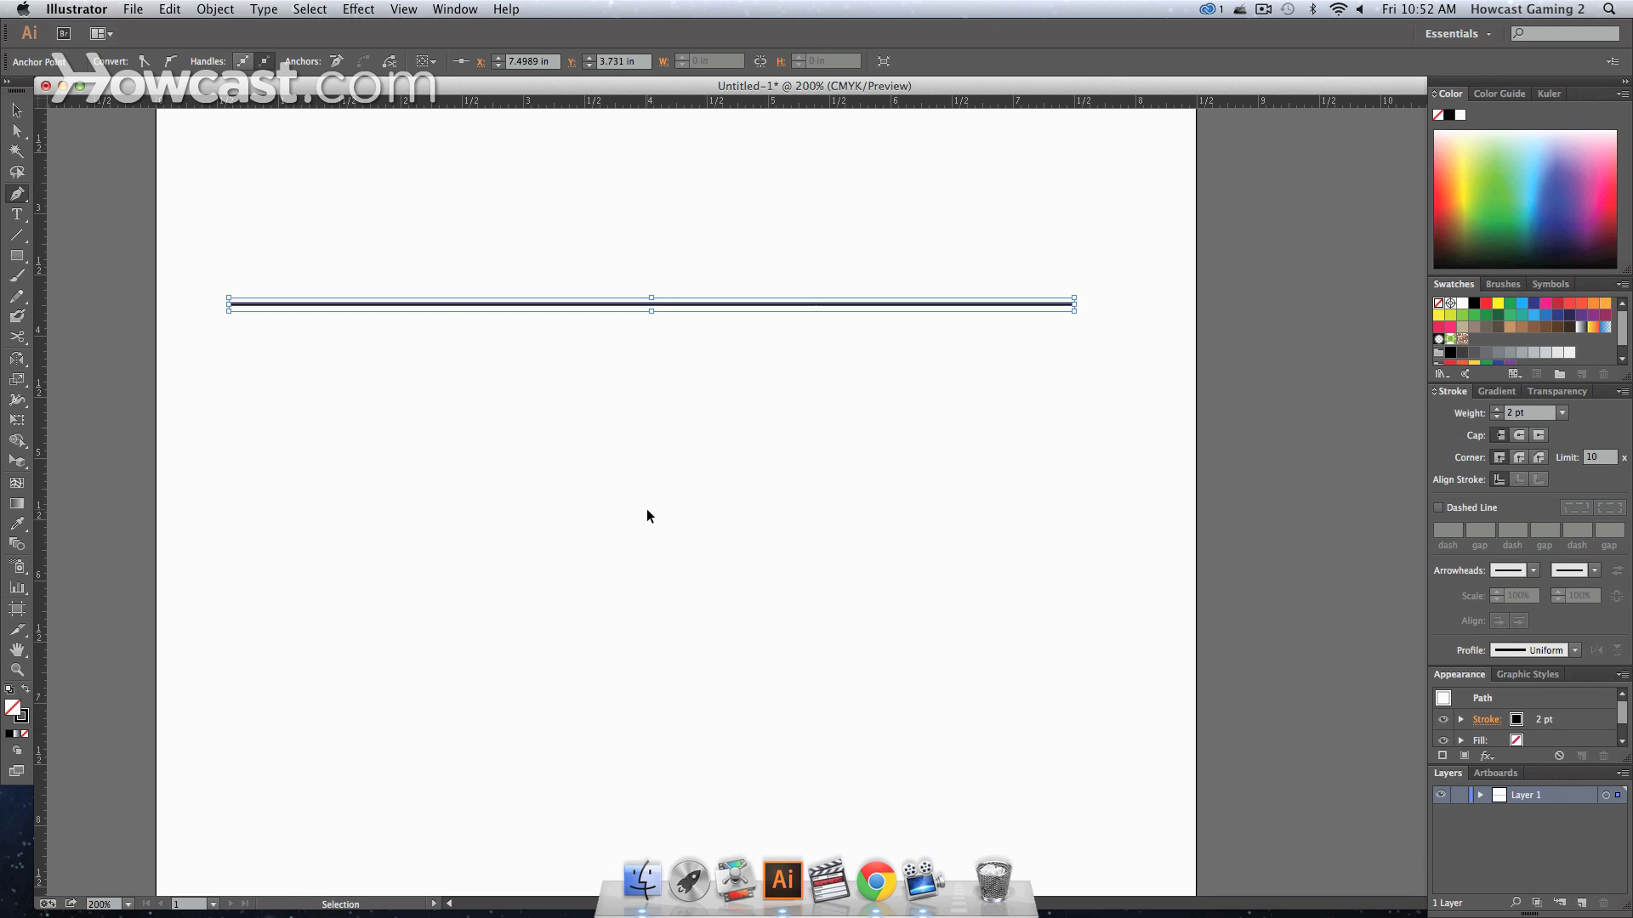
{"action": "scroll", "coordinate": [649, 517], "scroll_direction": "up", "scroll_amount": 2}
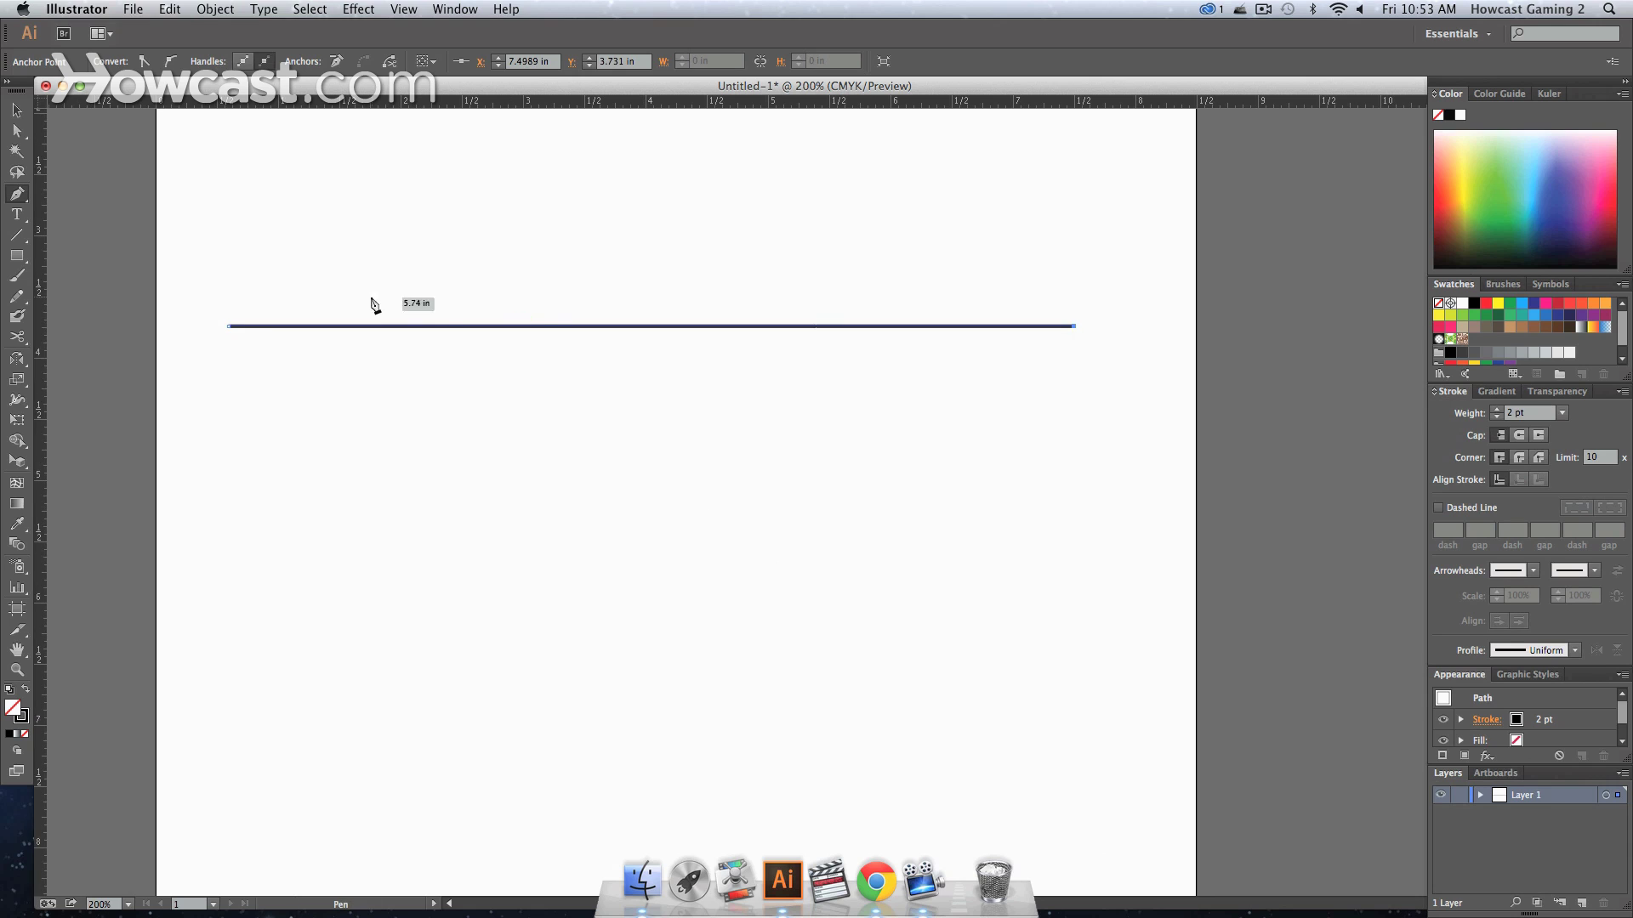
{"action": "left_click", "coordinate": [277, 428]}
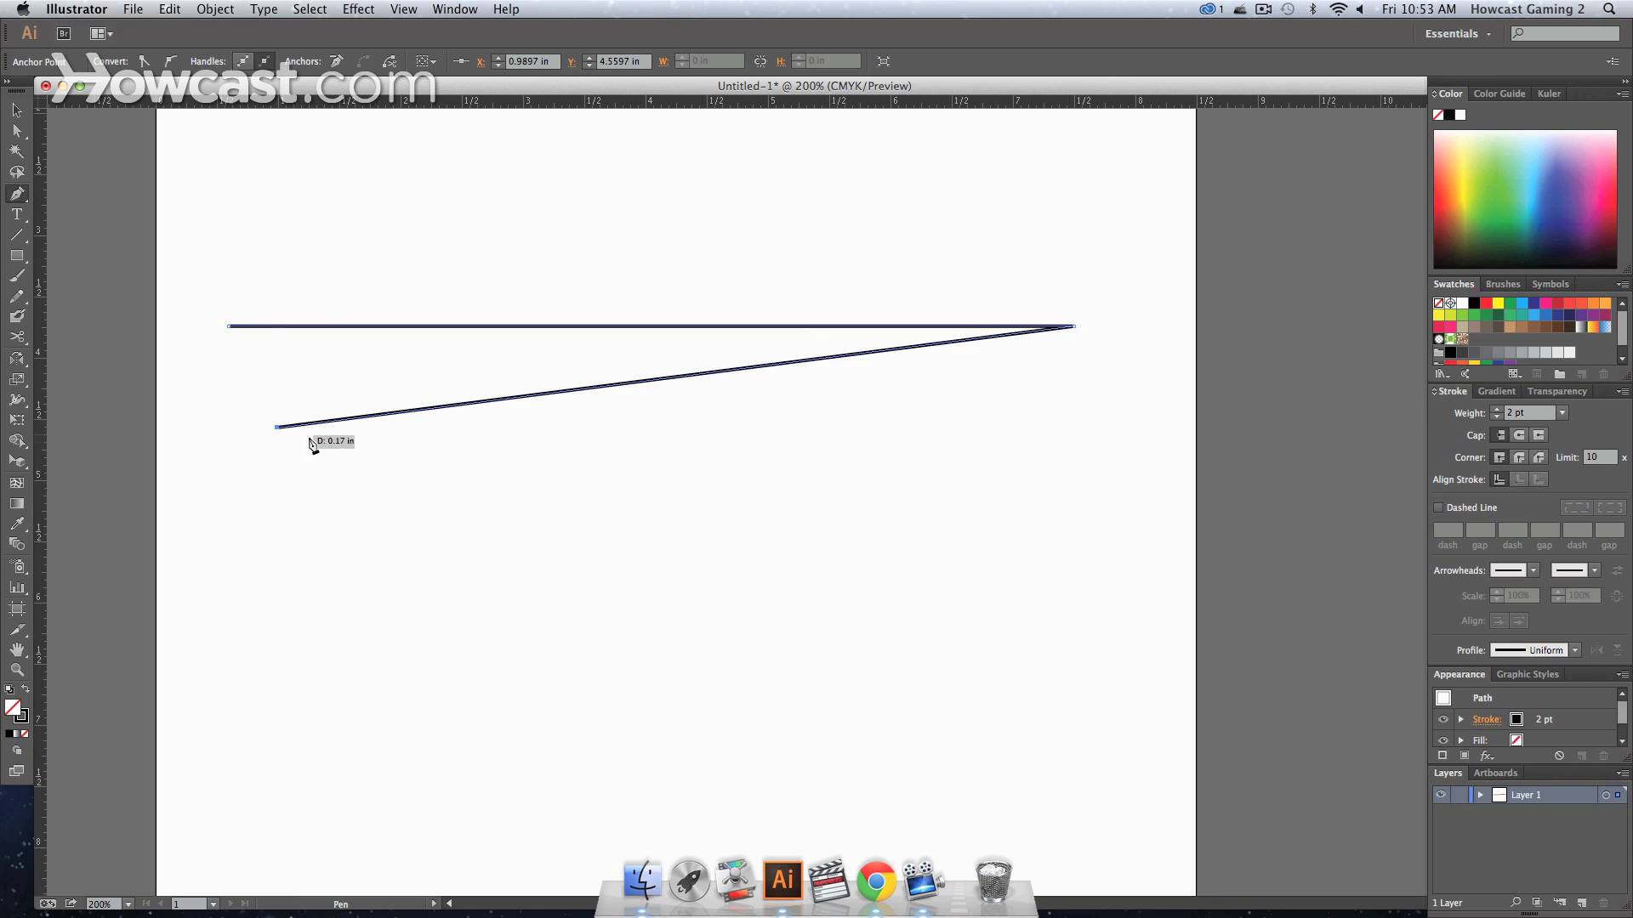
{"action": "left_click", "coordinate": [1088, 401]}
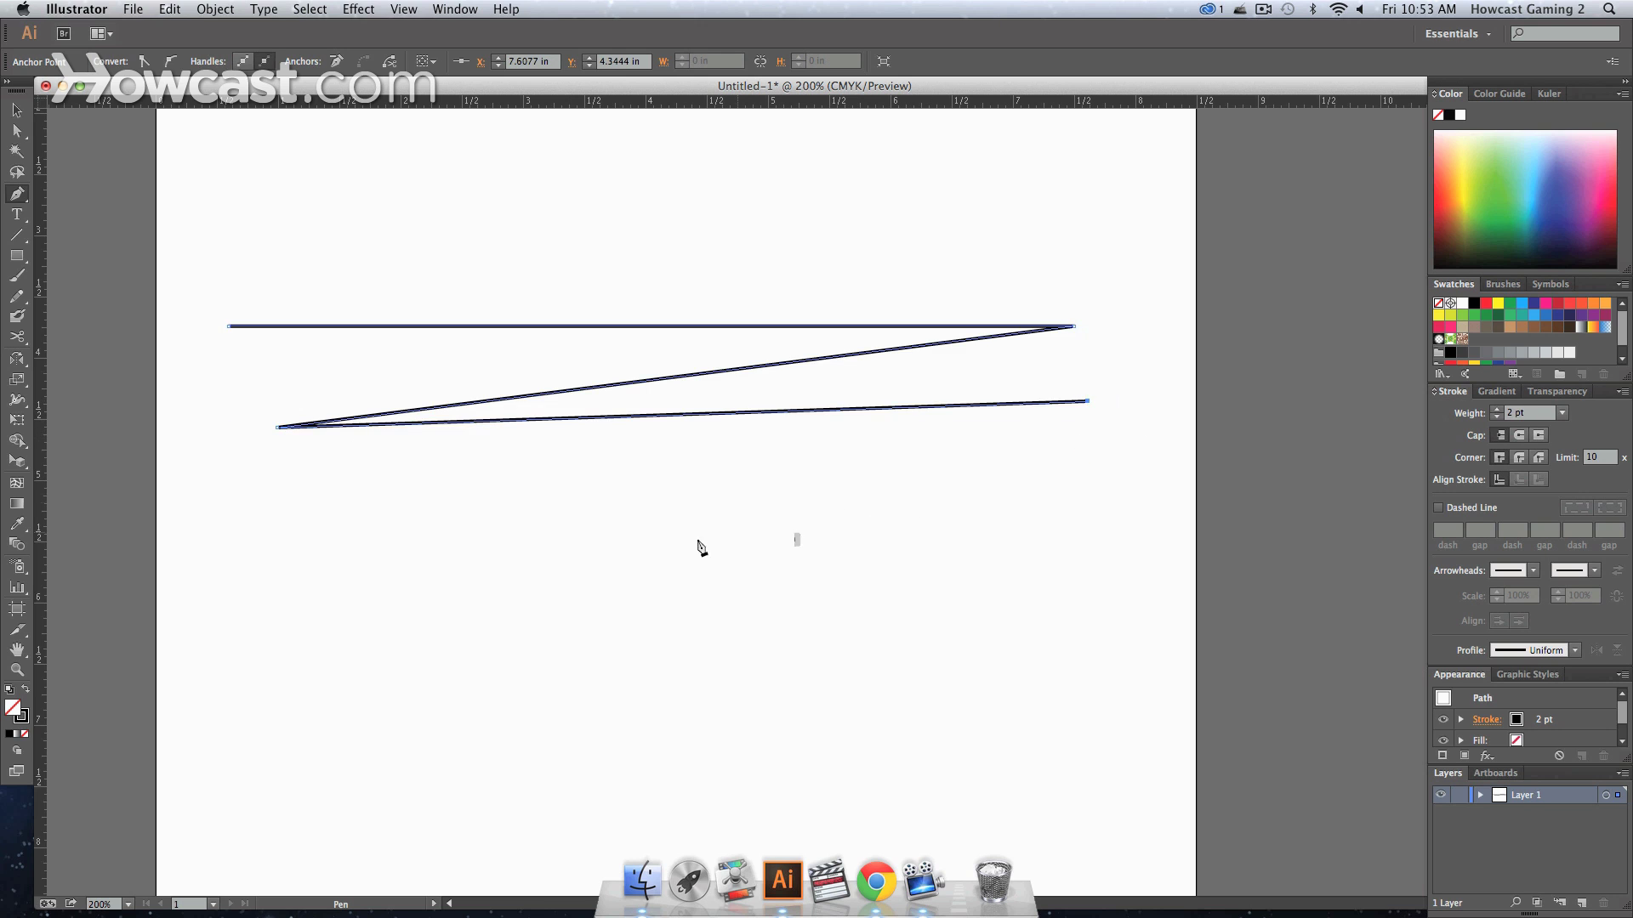
{"action": "left_click", "coordinate": [377, 595]}
{"action": "key", "text": "super"}
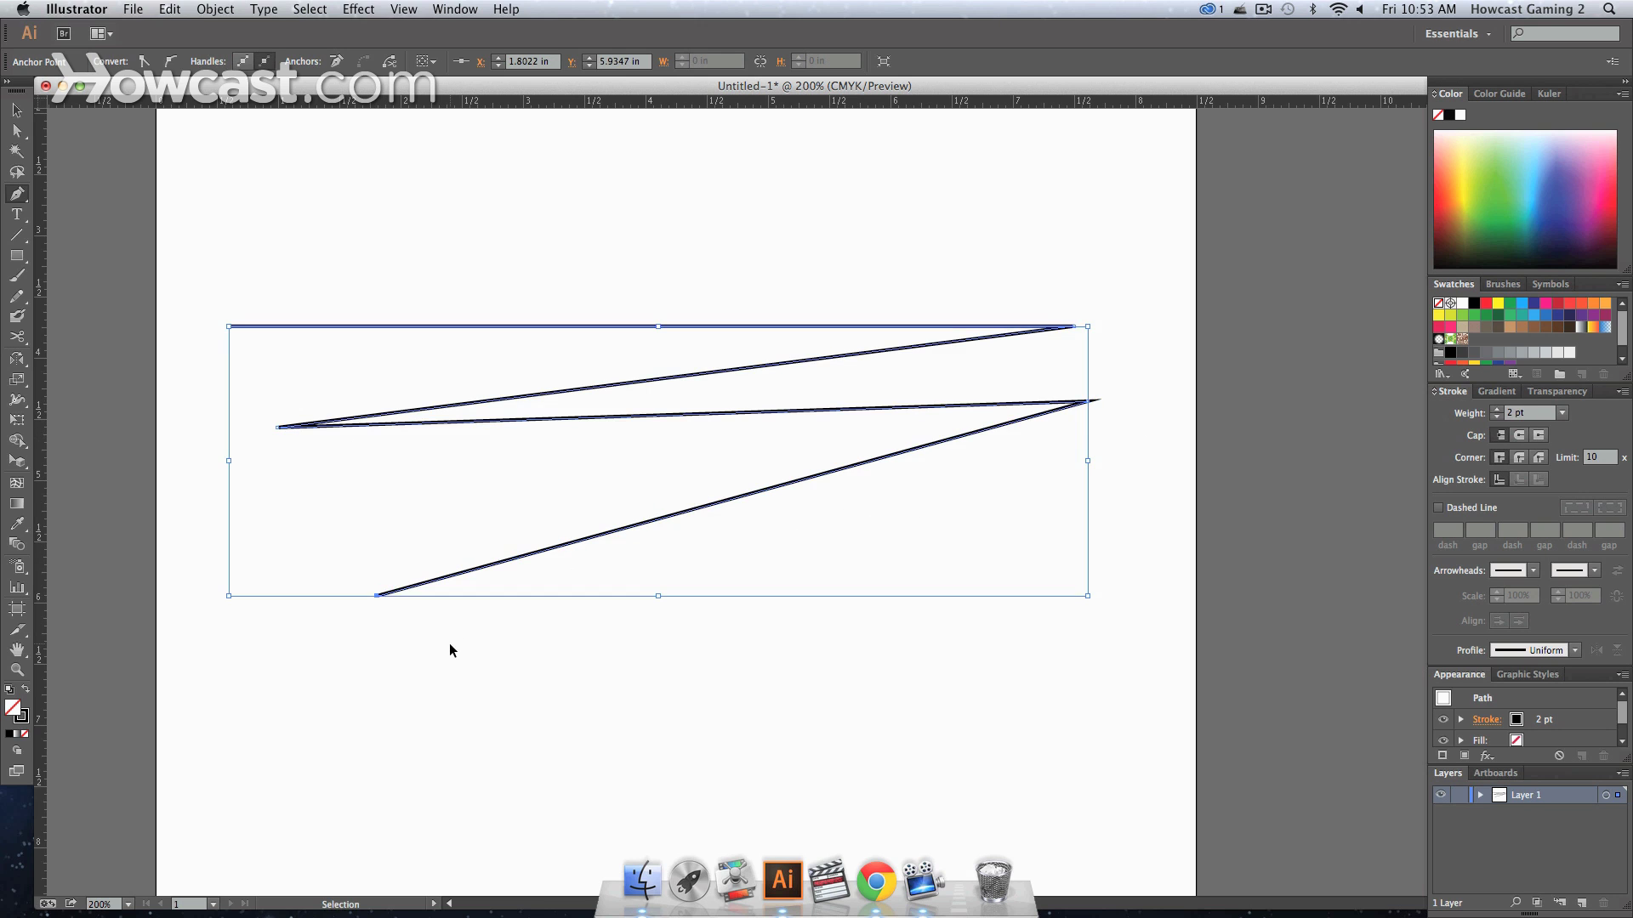
{"action": "key", "text": "super+z"}
{"action": "key", "text": "super+z"}
{"action": "key", "text": "super+z"}
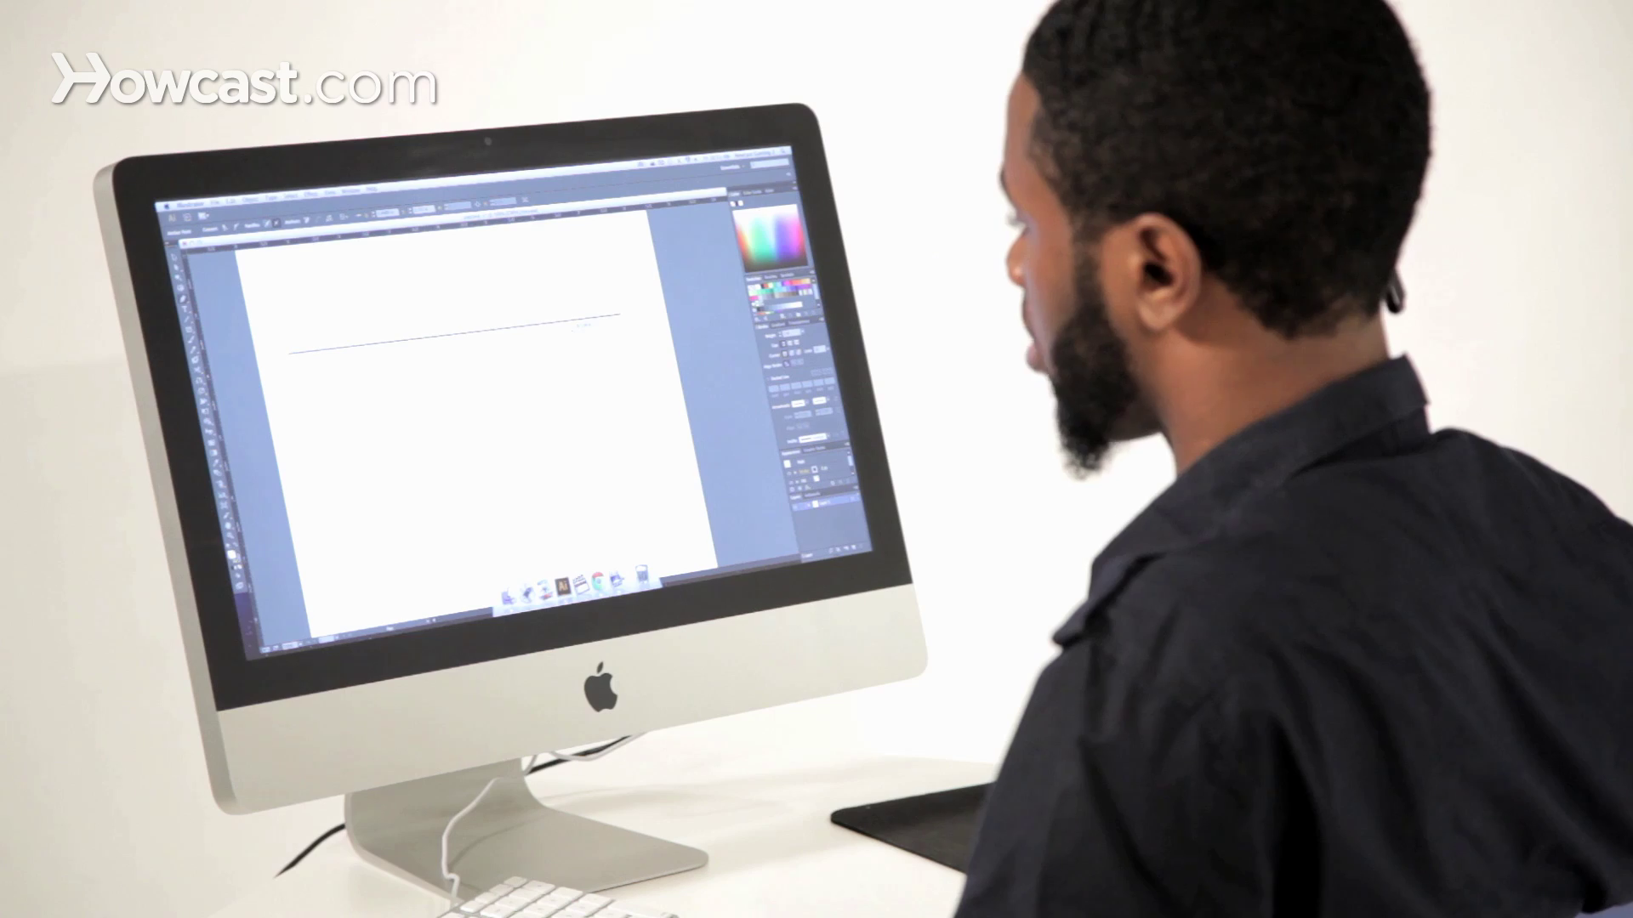
Pick the Add Anchor Point Tool from the Pen tool flyout.
{"action": "left_click", "coordinate": [371, 443]}
{"action": "left_click", "coordinate": [478, 460]}
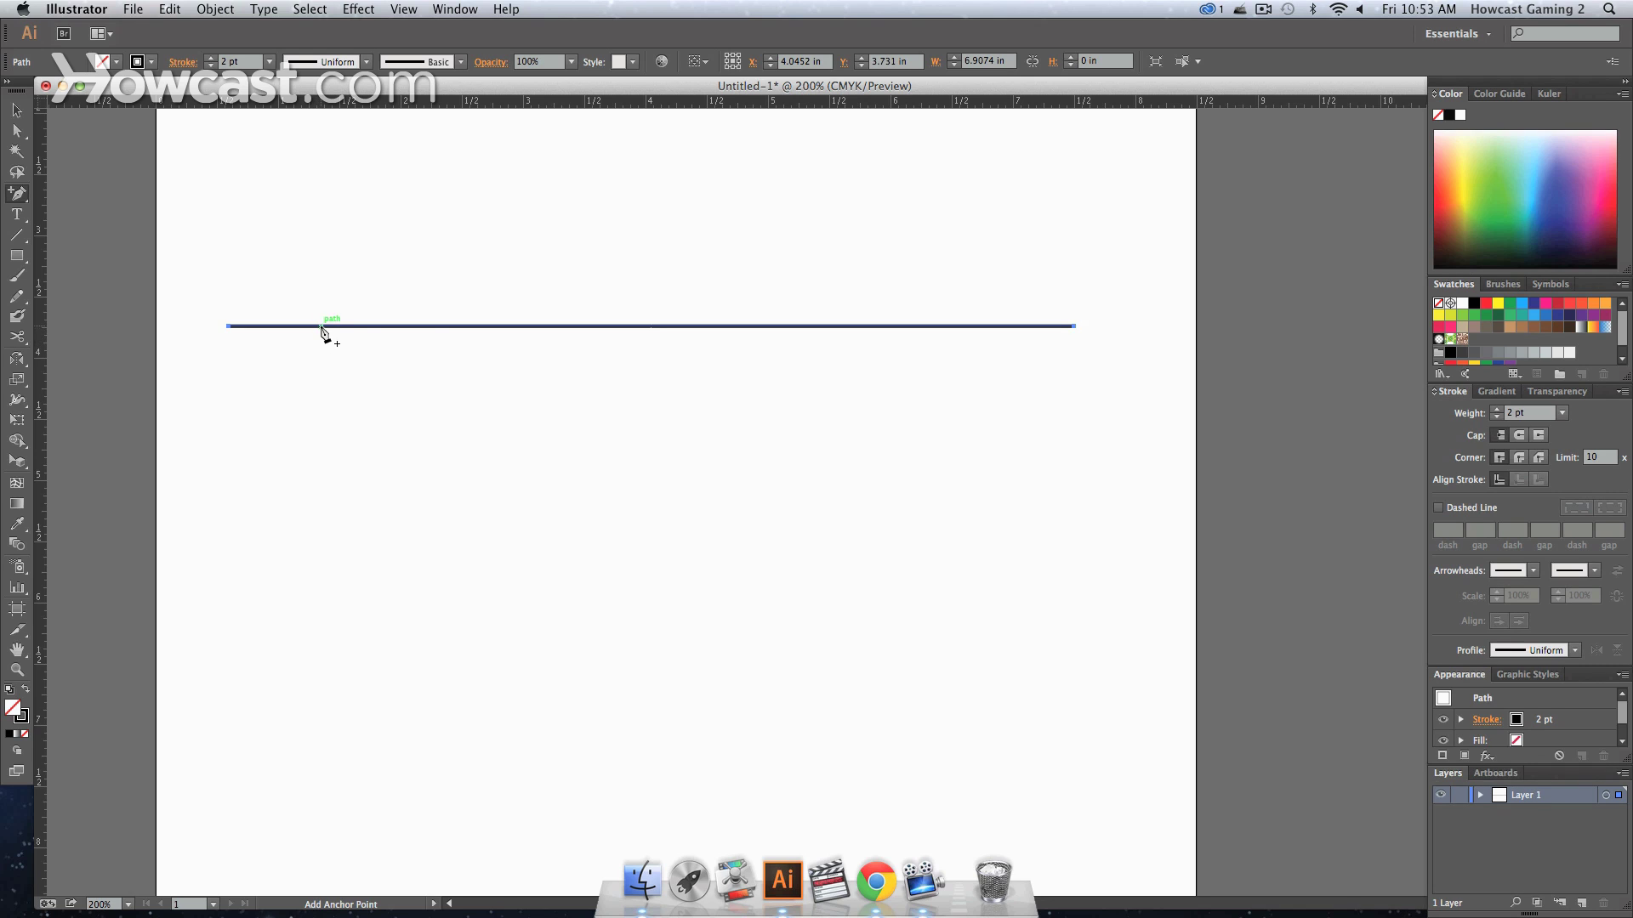
Add an anchor midway along the line, nudge it up and down, then undo it.
{"action": "left_click", "coordinate": [804, 327]}
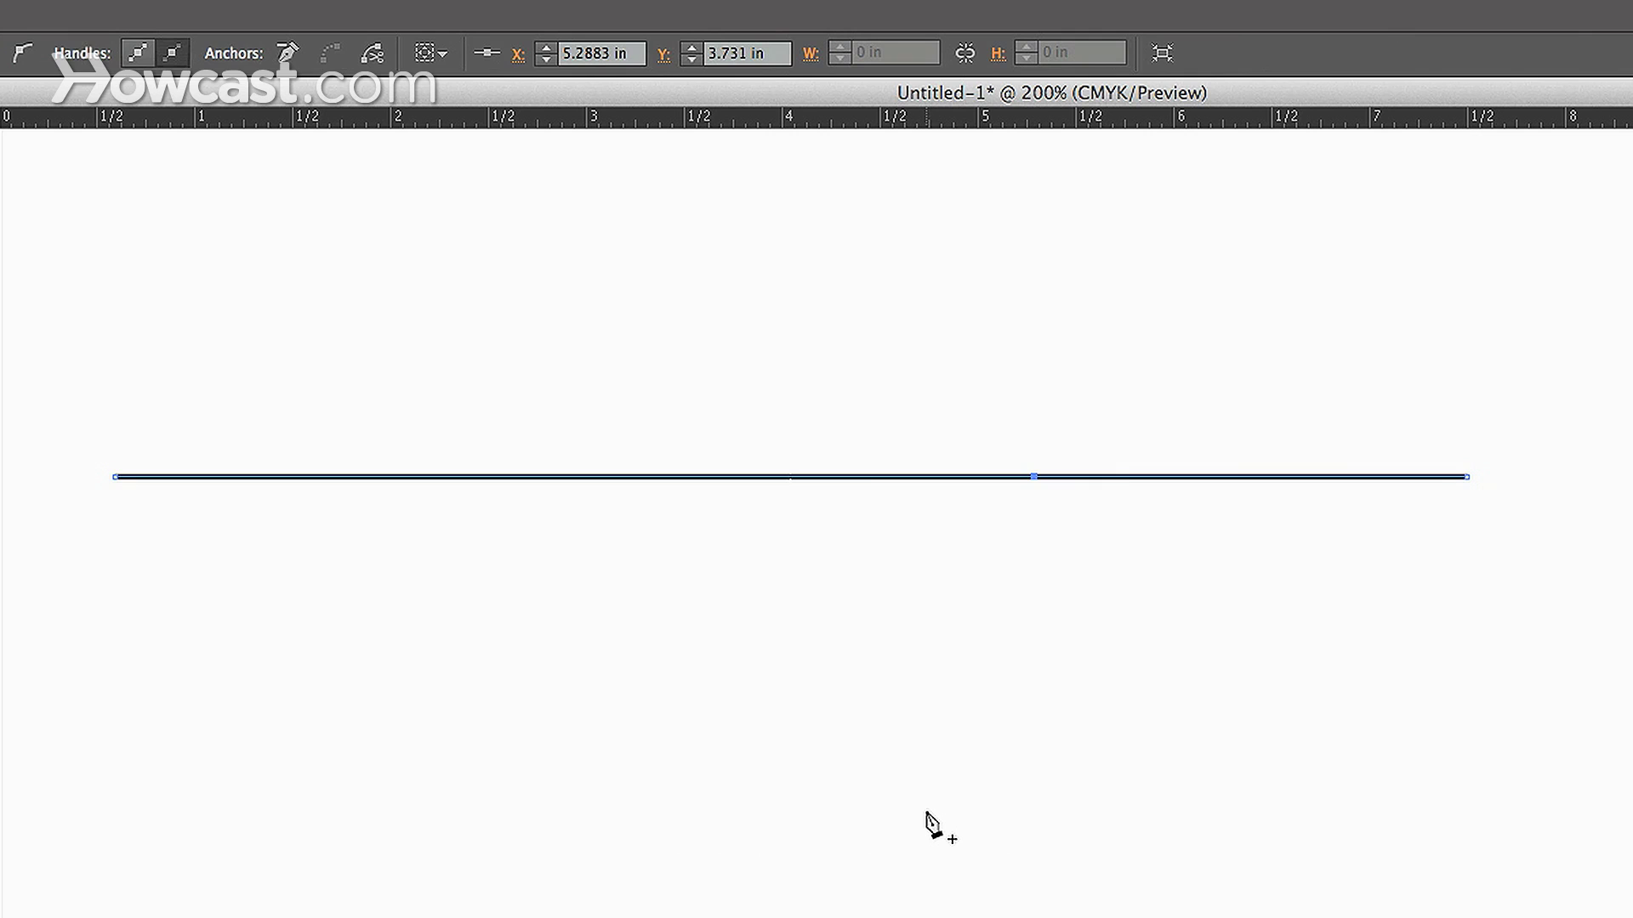
{"action": "key", "text": "shift+Up"}
{"action": "key", "text": "shift+Up"}
{"action": "key", "text": "shift+Up"}
{"action": "key", "text": "shift+Up"}
{"action": "key", "text": "shift+Up"}
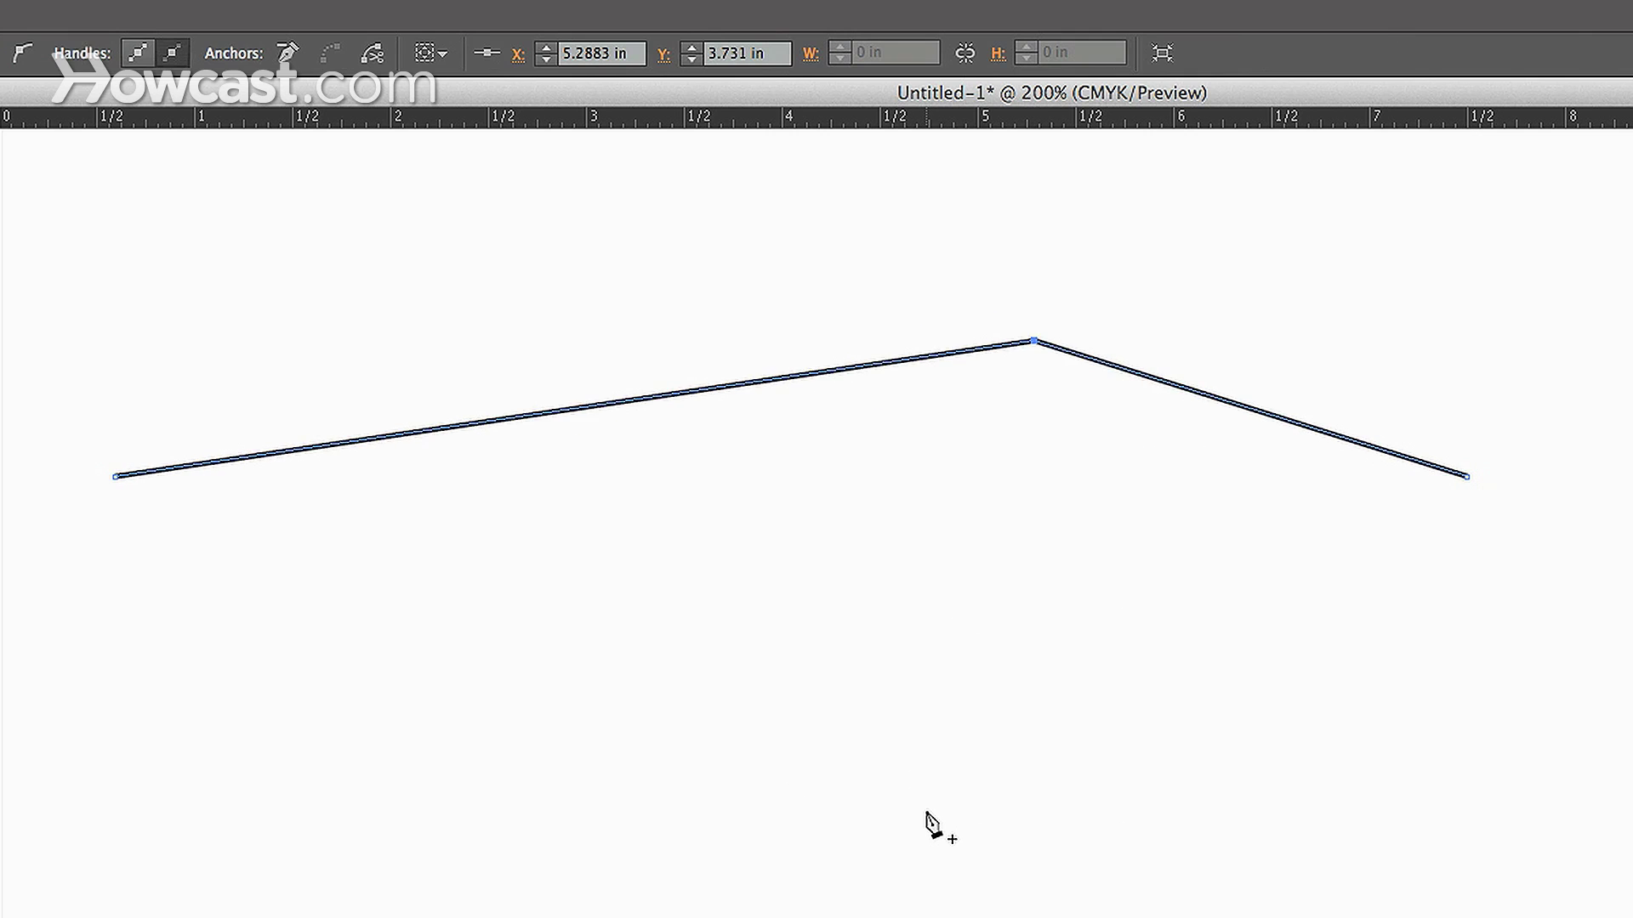
{"action": "key", "text": "shift+Down"}
{"action": "key", "text": "shift+Down"}
{"action": "key", "text": "shift+Down"}
{"action": "key", "text": "shift+Down"}
{"action": "key", "text": "shift+Down"}
{"action": "key", "text": "v"}
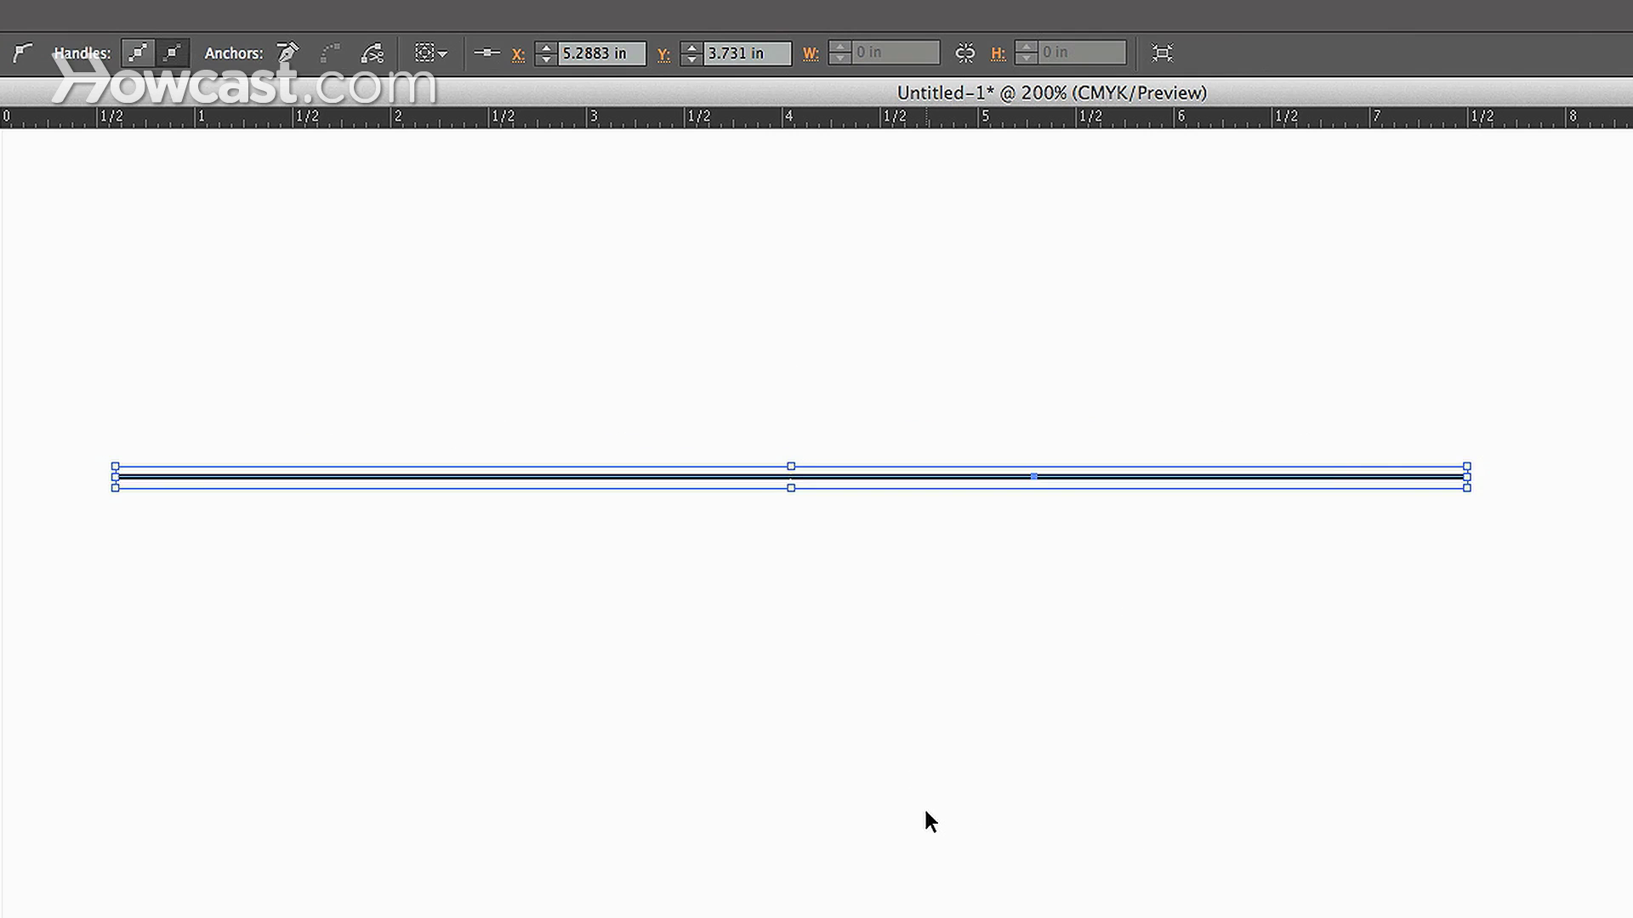
{"action": "key", "text": "shift+Up"}
{"action": "key", "text": "shift+Up"}
{"action": "key", "text": "shift+Up"}
{"action": "key", "text": "shift+Up"}
{"action": "key", "text": "shift+Up"}
{"action": "key", "text": "shift+Up"}
{"action": "key", "text": "shift+Down"}
{"action": "key", "text": "shift+Down"}
{"action": "key", "text": "shift+Down"}
{"action": "key", "text": "shift+Down"}
{"action": "key", "text": "shift+Down"}
{"action": "key", "text": "shift+Down"}
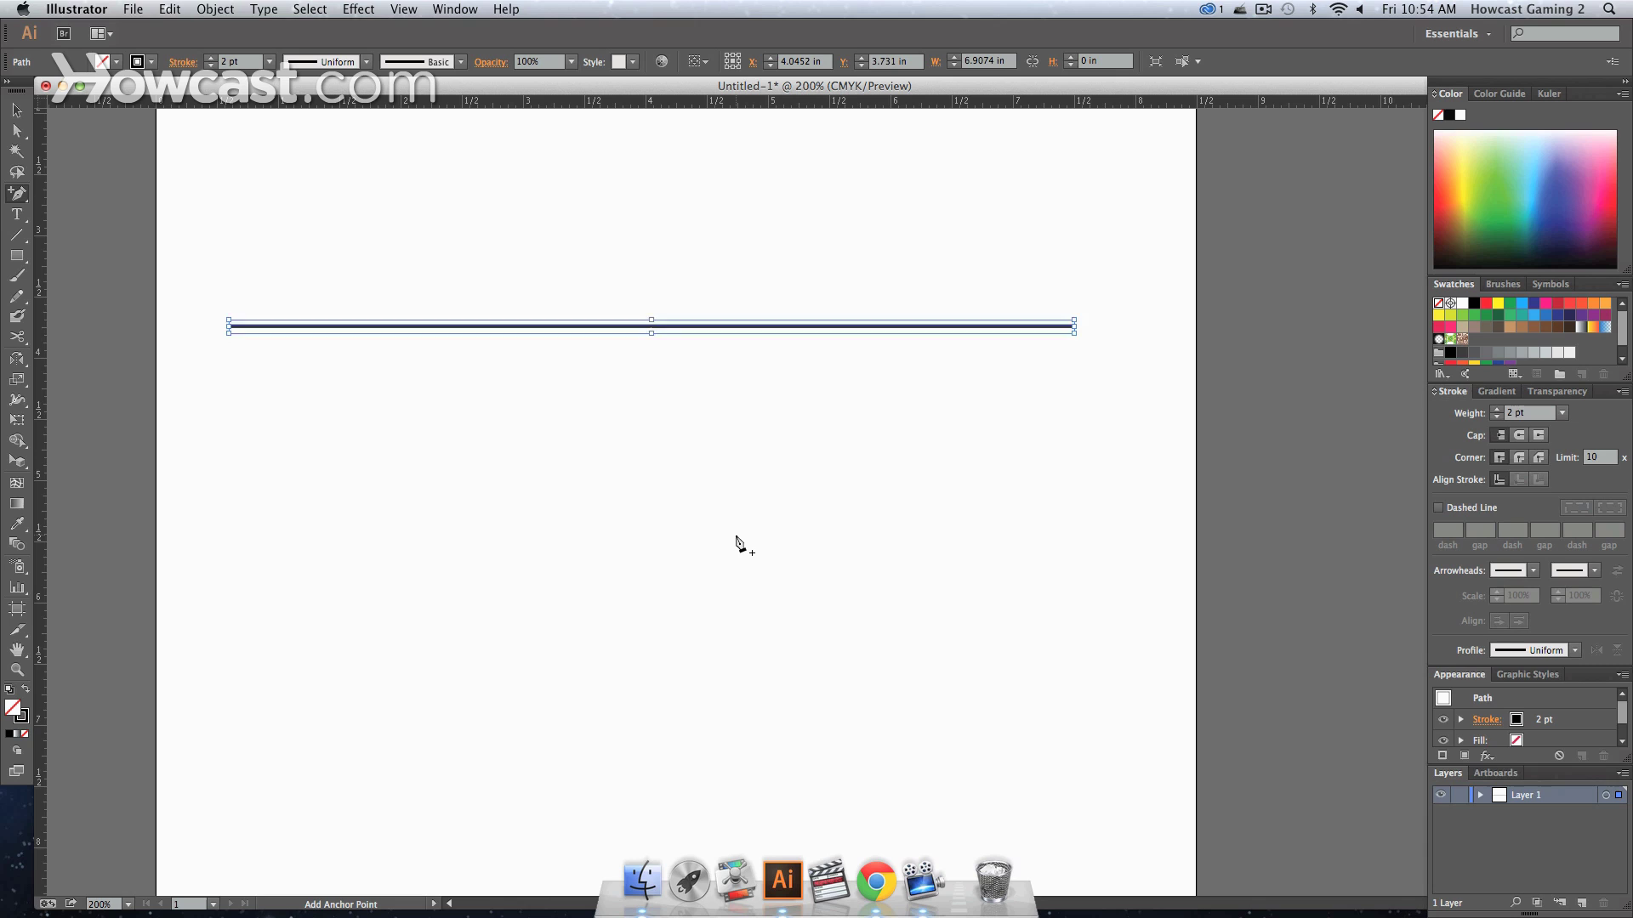
{"action": "key", "text": "plus"}
{"action": "right_click", "coordinate": [929, 818]}
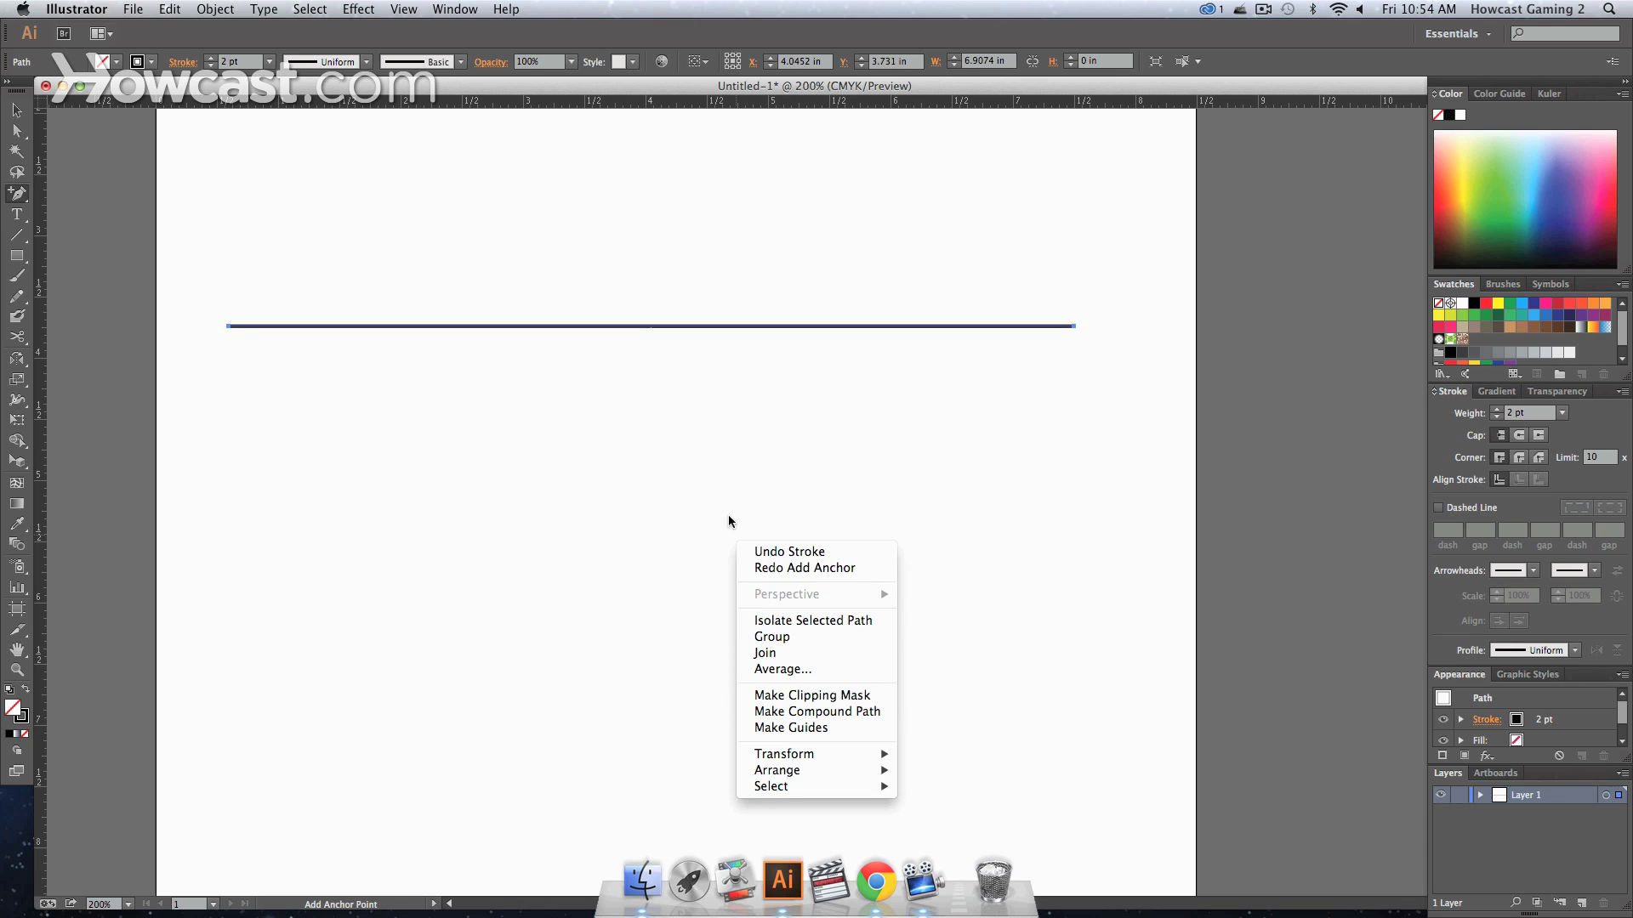
{"action": "left_click", "coordinate": [717, 454]}
Select the line's right endpoint with Direct Selection and nudge it slightly up to Y 3.731 in.
{"action": "key", "text": "a"}
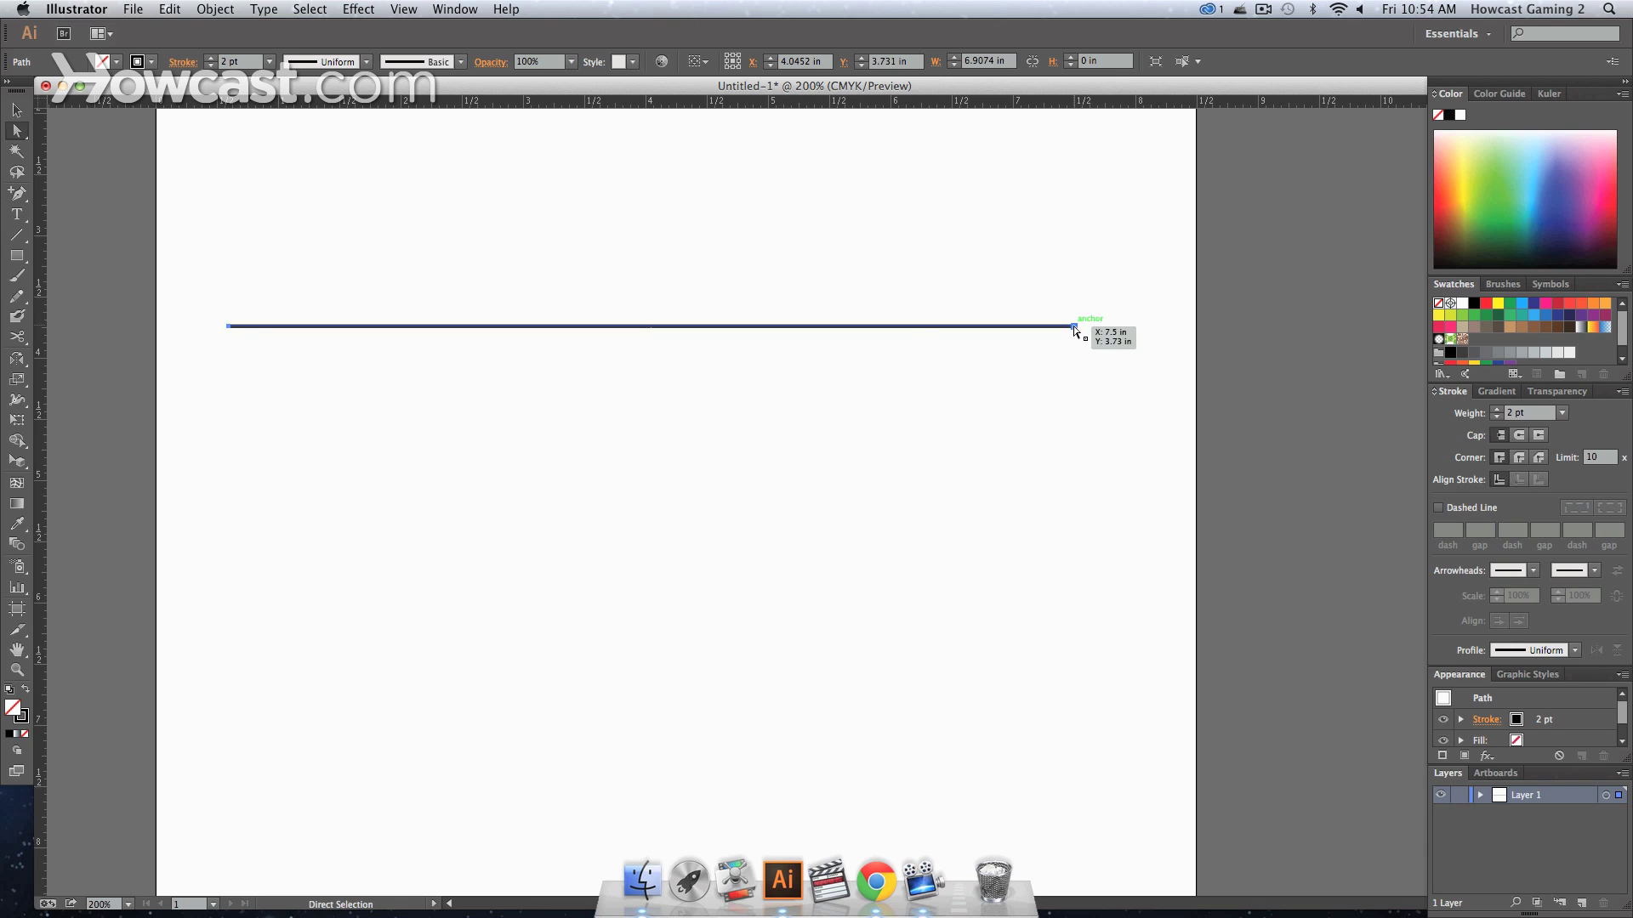
{"action": "left_click", "coordinate": [1076, 326]}
{"action": "key", "text": "shift+Up"}
{"action": "key", "text": "shift+Up"}
{"action": "key", "text": "shift+Up"}
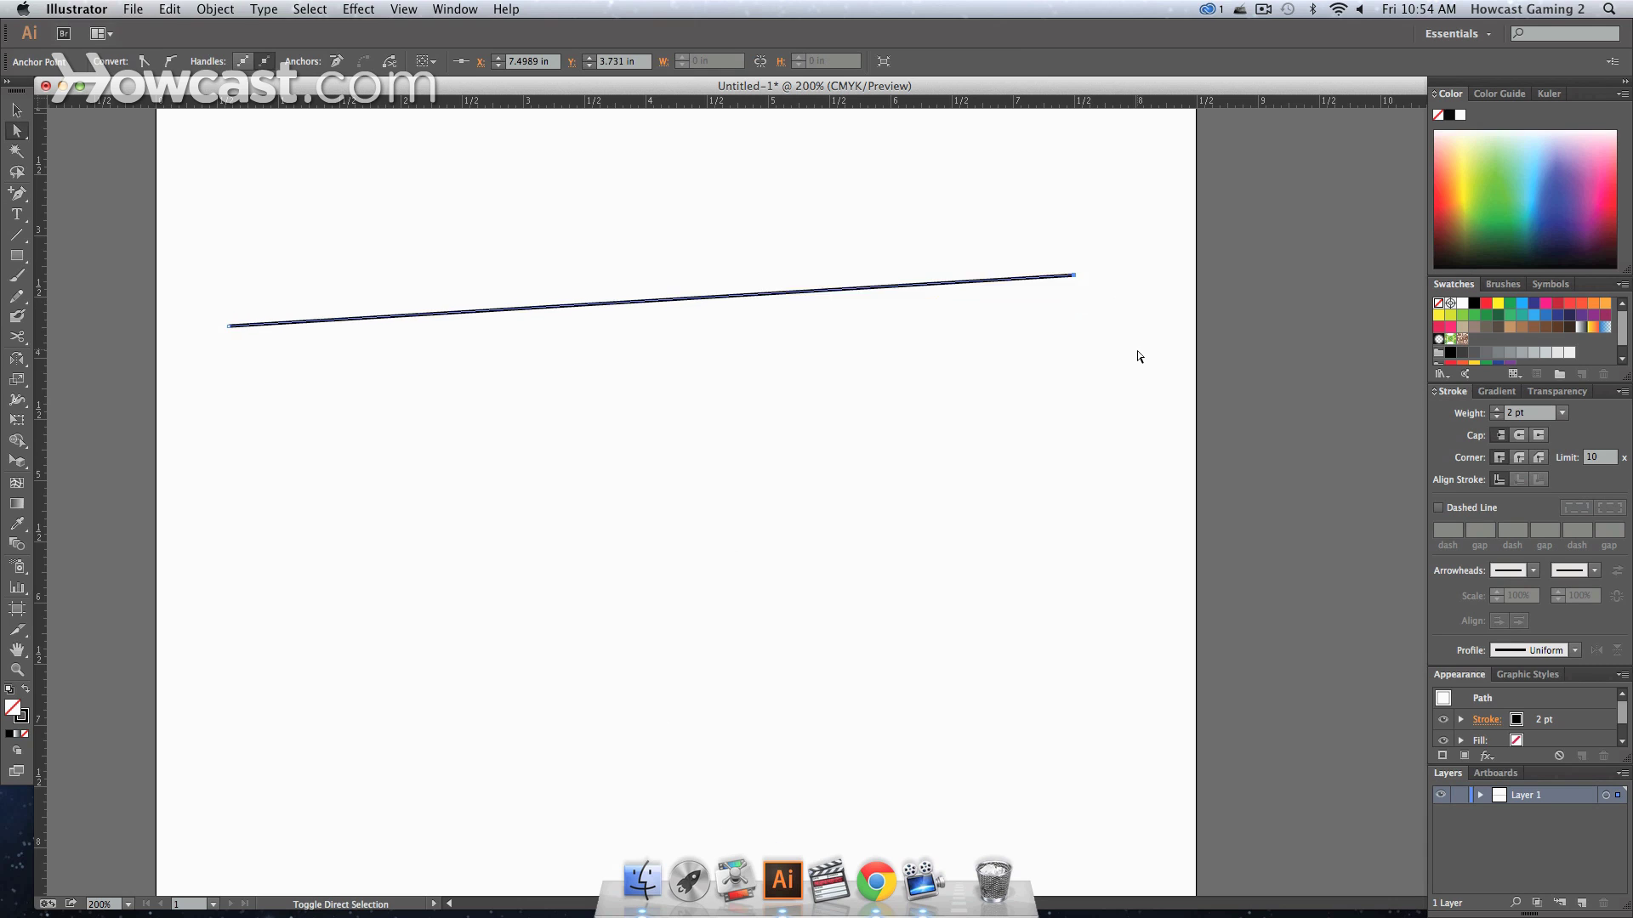
{"action": "key", "text": "shift+Down"}
{"action": "key", "text": "shift+Down"}
{"action": "key", "text": "shift+Down"}
{"action": "key", "text": "shift+Down"}
{"action": "key", "text": "shift+Down"}
{"action": "key", "text": "shift+Up"}
{"action": "key", "text": "shift+Up"}
{"action": "key", "text": "shift+Up"}
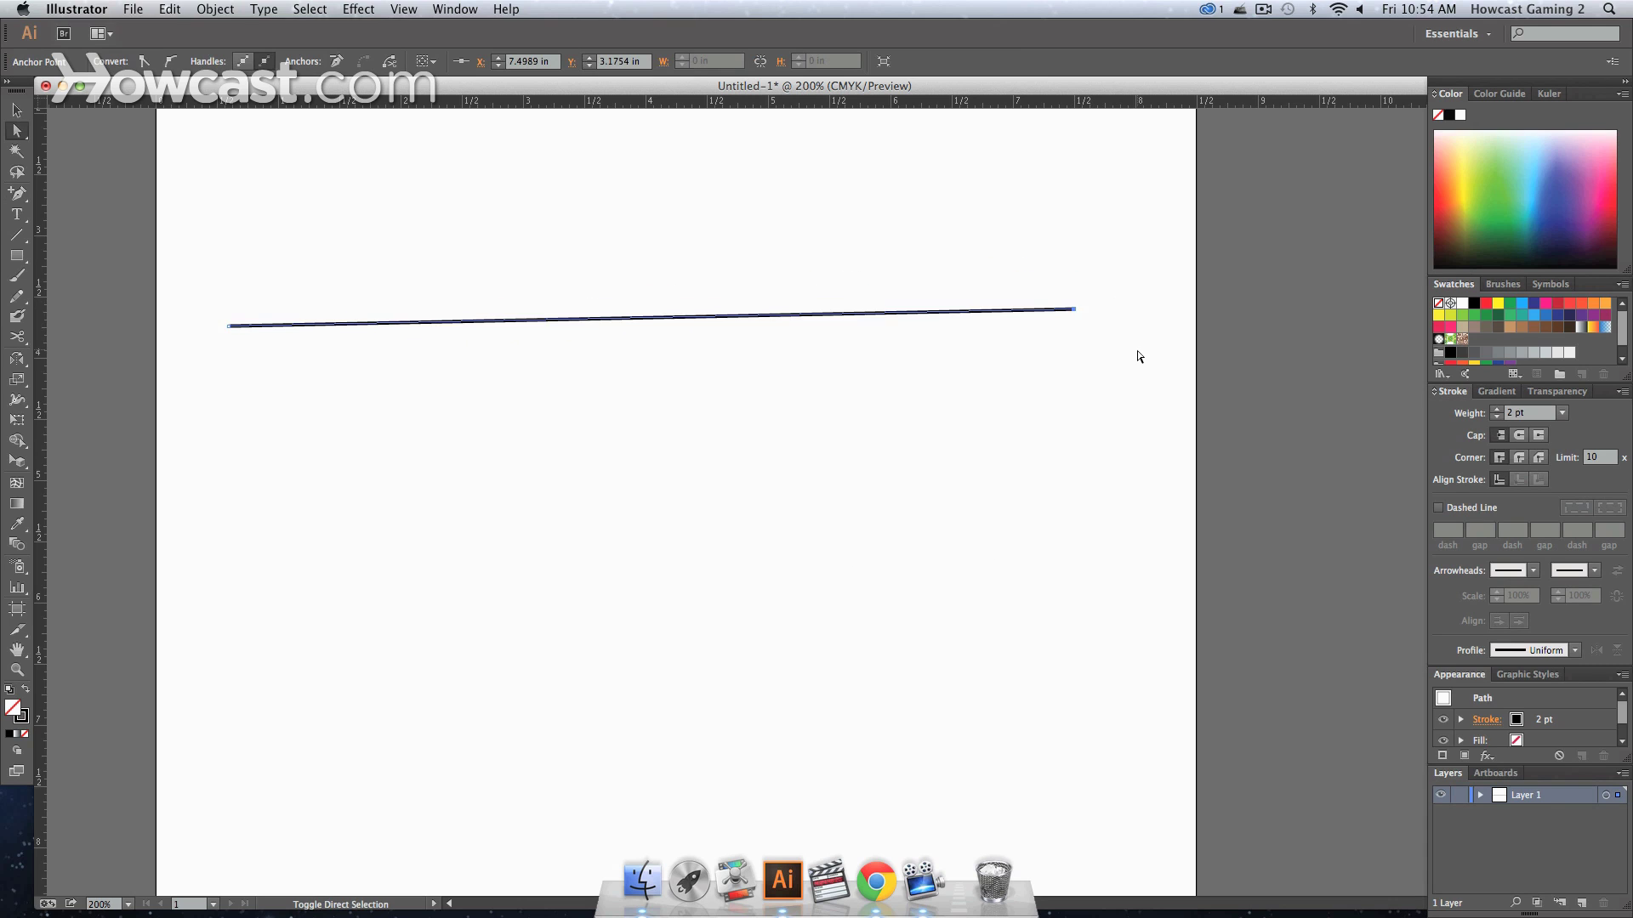
{"action": "key", "text": "shift+Up"}
{"action": "key", "text": "shift+Down"}
{"action": "key", "text": "shift+Down"}
{"action": "key", "text": "shift+Down"}
{"action": "key", "text": "shift+Up"}
{"action": "key", "text": "shift+Up"}
{"action": "key", "text": "shift+Down"}
Add three anchor points on the line: right, left and near the middle.
{"action": "key", "text": "plus"}
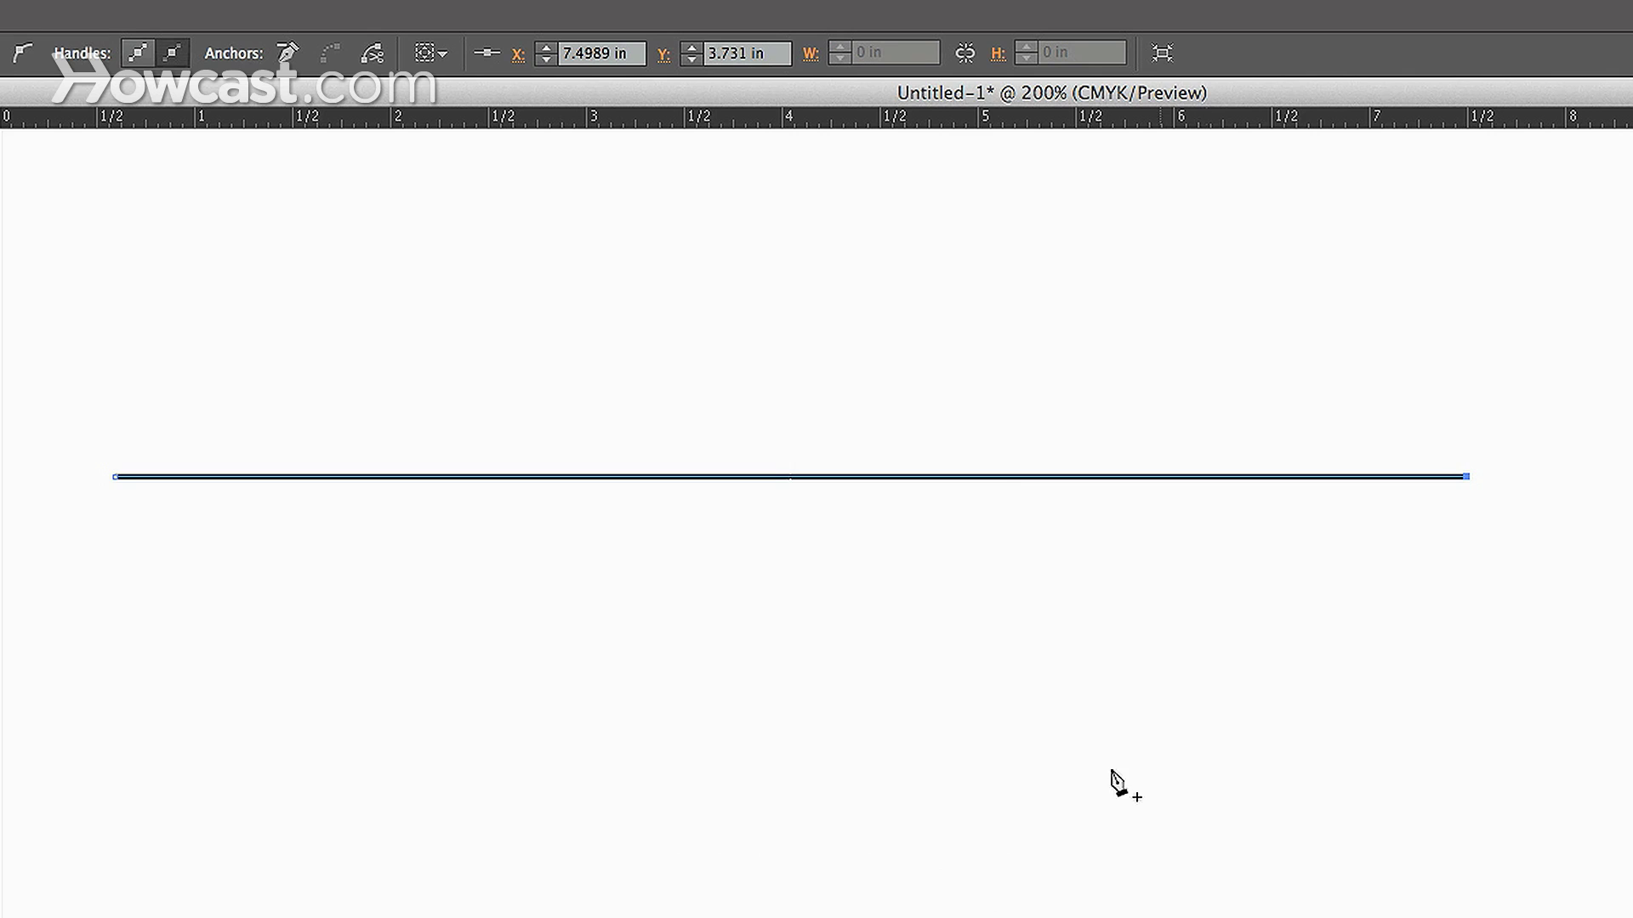
{"action": "left_click", "coordinate": [986, 477]}
{"action": "left_click", "coordinate": [425, 477]}
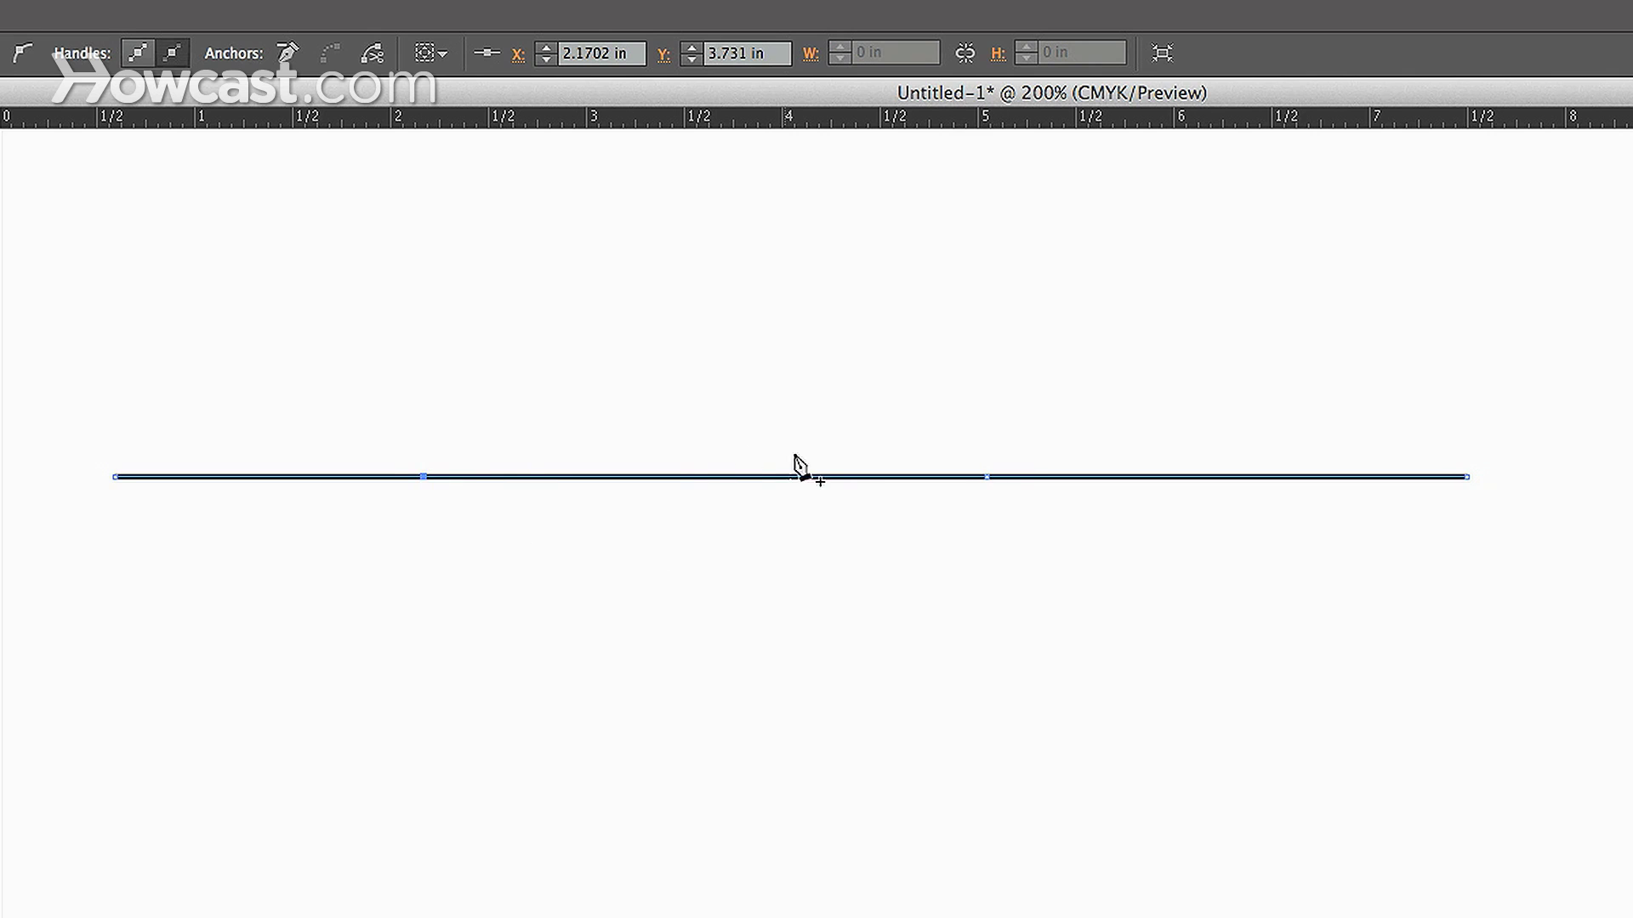
{"action": "left_click", "coordinate": [824, 477]}
Nudge the middle anchor with Shift+arrows until it forms a peak above the line.
{"action": "key", "text": "shift+Up"}
{"action": "key", "text": "shift+Up"}
{"action": "key", "text": "shift+Up"}
{"action": "key", "text": "shift+Up"}
{"action": "key", "text": "shift+Up"}
{"action": "key", "text": "shift+Down"}
{"action": "key", "text": "shift+Down"}
{"action": "key", "text": "shift+Down"}
{"action": "key", "text": "shift+Down"}
{"action": "key", "text": "shift+Down"}
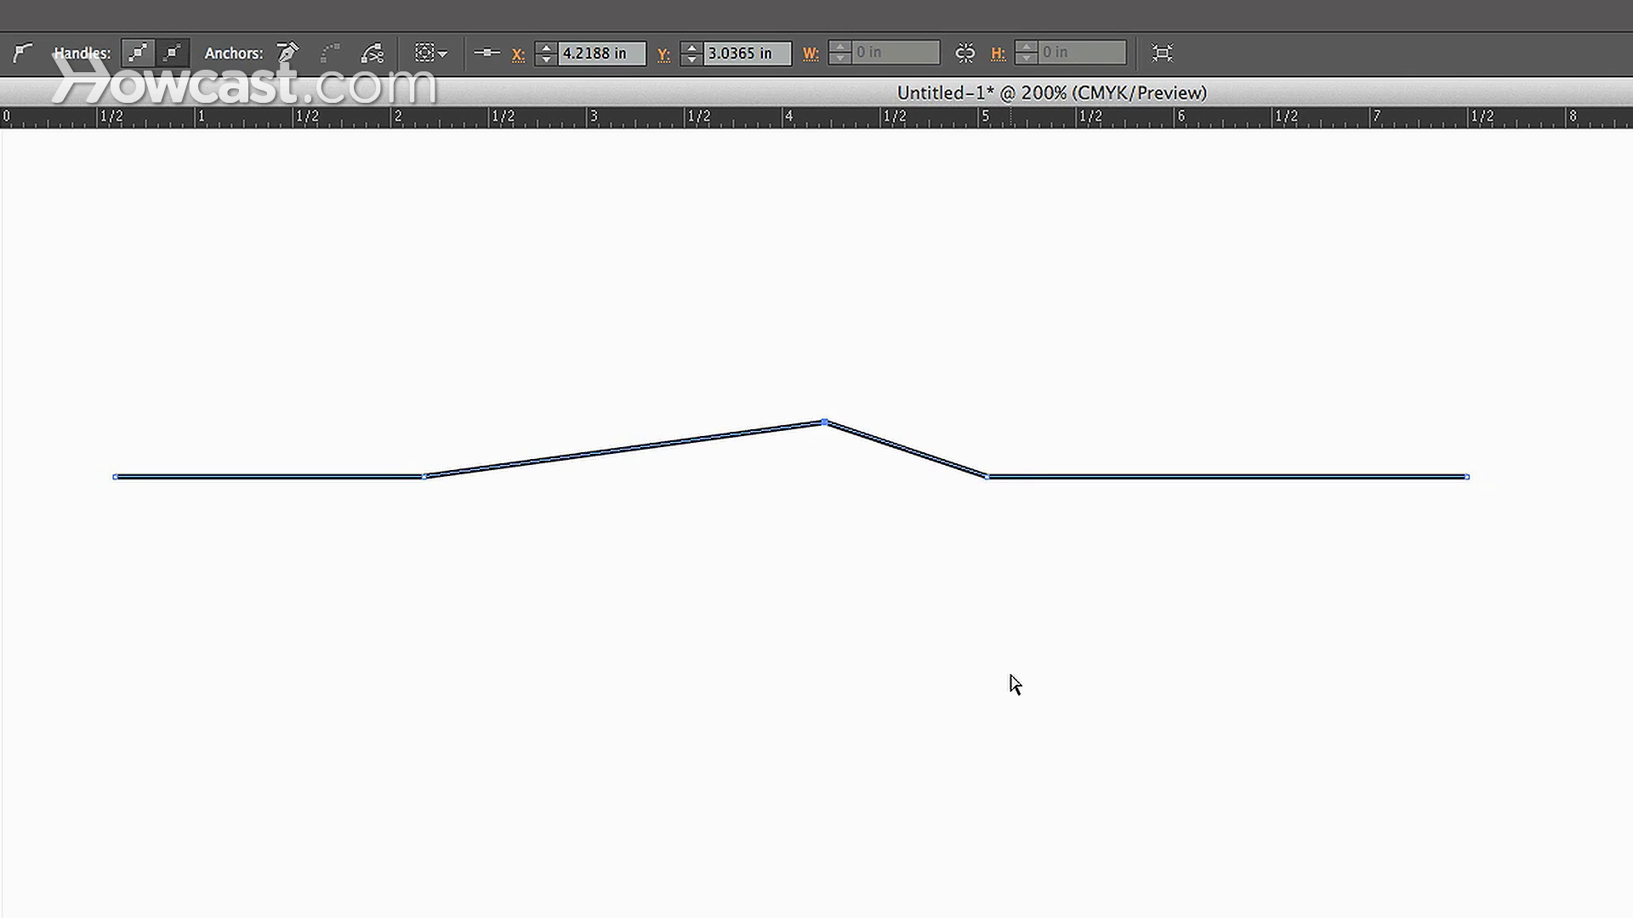
{"action": "key", "text": "shift+Down"}
{"action": "key", "text": "shift+Down"}
{"action": "key", "text": "shift+Down"}
{"action": "key", "text": "shift+Down"}
{"action": "key", "text": "shift+Down"}
{"action": "key", "text": "shift+Down"}
{"action": "key", "text": "shift+Up"}
{"action": "key", "text": "shift+Up"}
{"action": "key", "text": "shift+Up"}
{"action": "key", "text": "shift+Up"}
{"action": "key", "text": "shift+Up"}
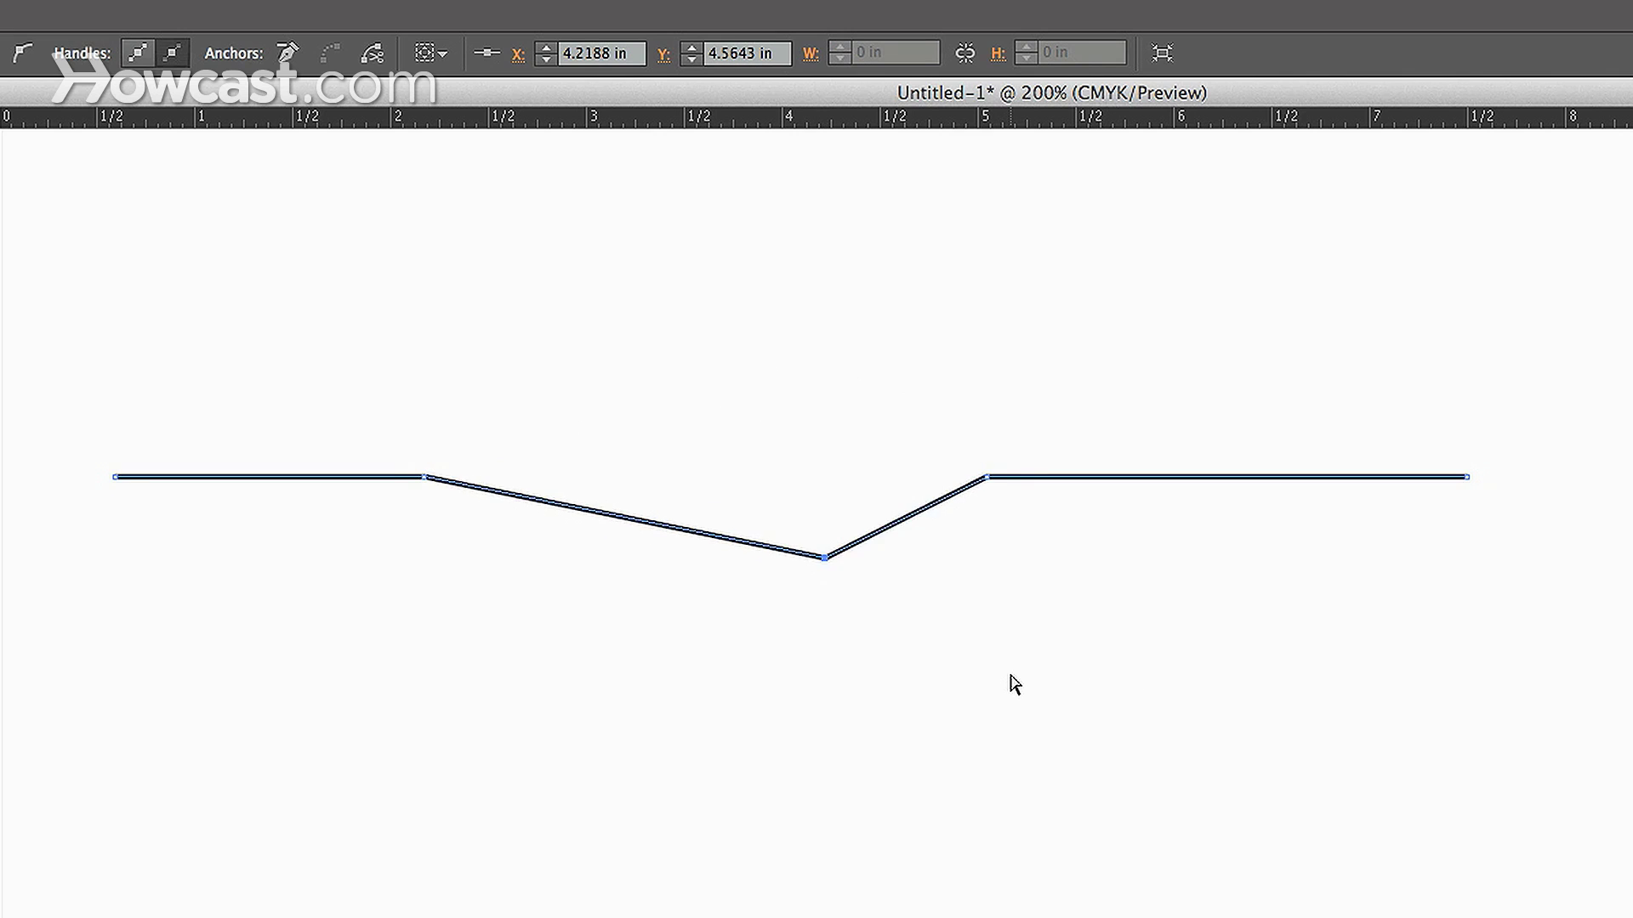
{"action": "key", "text": "shift+Up"}
{"action": "key", "text": "shift+Down"}
{"action": "key", "text": "shift+Down"}
{"action": "key", "text": "shift+Down"}
{"action": "key", "text": "shift+Down"}
{"action": "key", "text": "shift+Down"}
{"action": "key", "text": "shift+Down"}
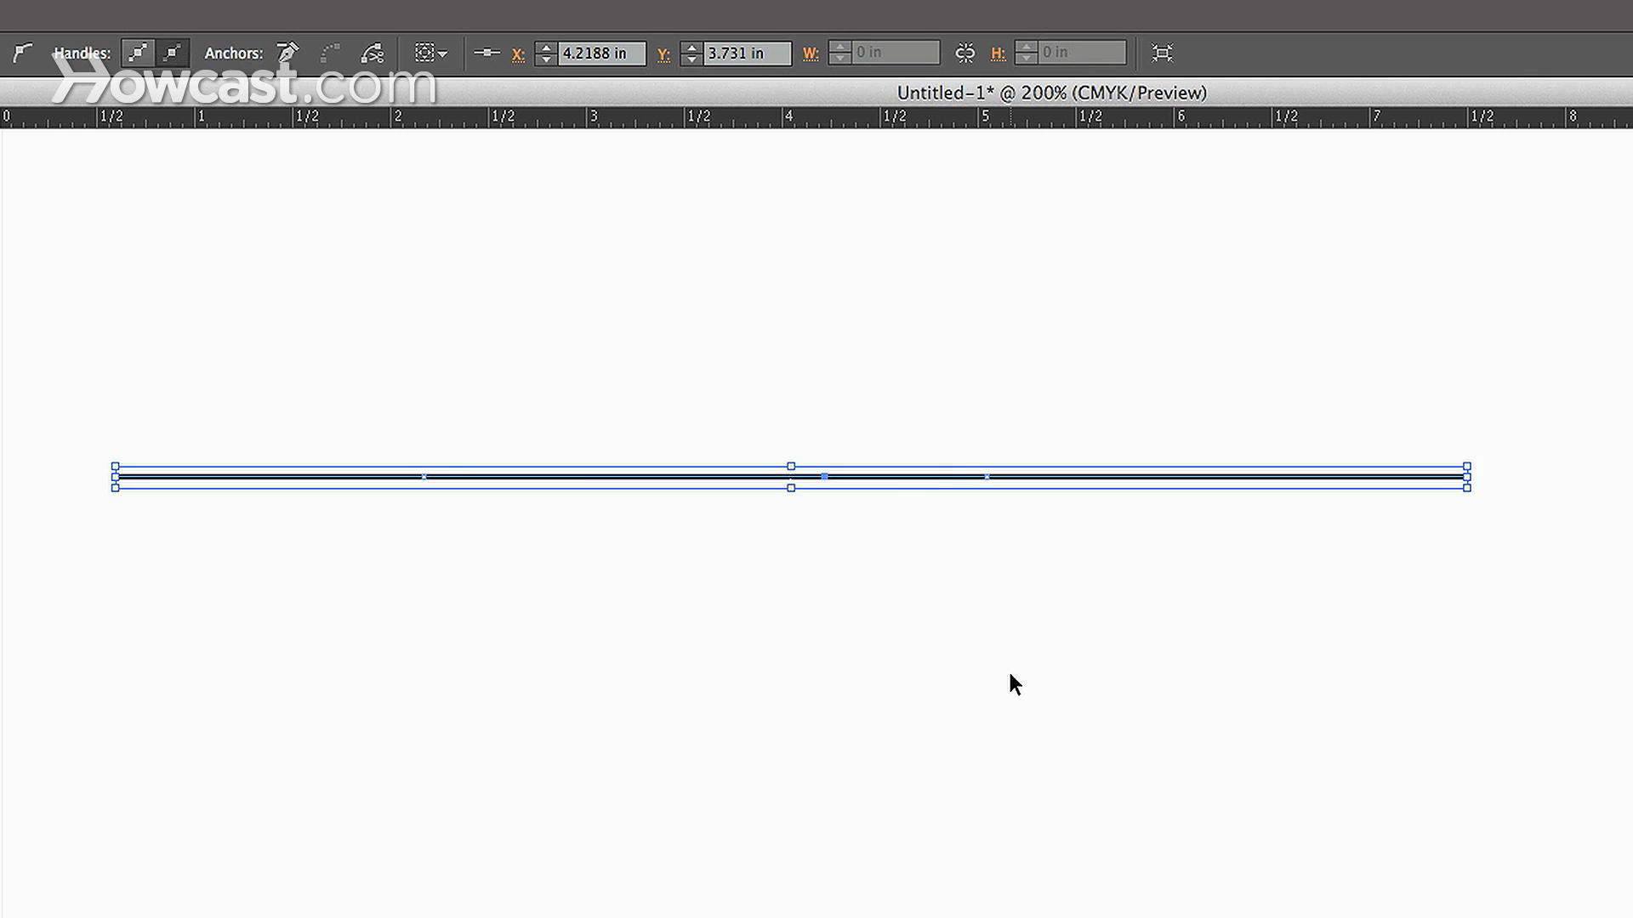
{"action": "key", "text": "shift+Up"}
{"action": "key", "text": "shift+Up"}
{"action": "key", "text": "shift+Up"}
{"action": "key", "text": "shift+Up"}
{"action": "key", "text": "shift+Up"}
{"action": "key", "text": "shift+Up"}
{"action": "key", "text": "shift+Up"}
{"action": "key", "text": "shift+Up"}
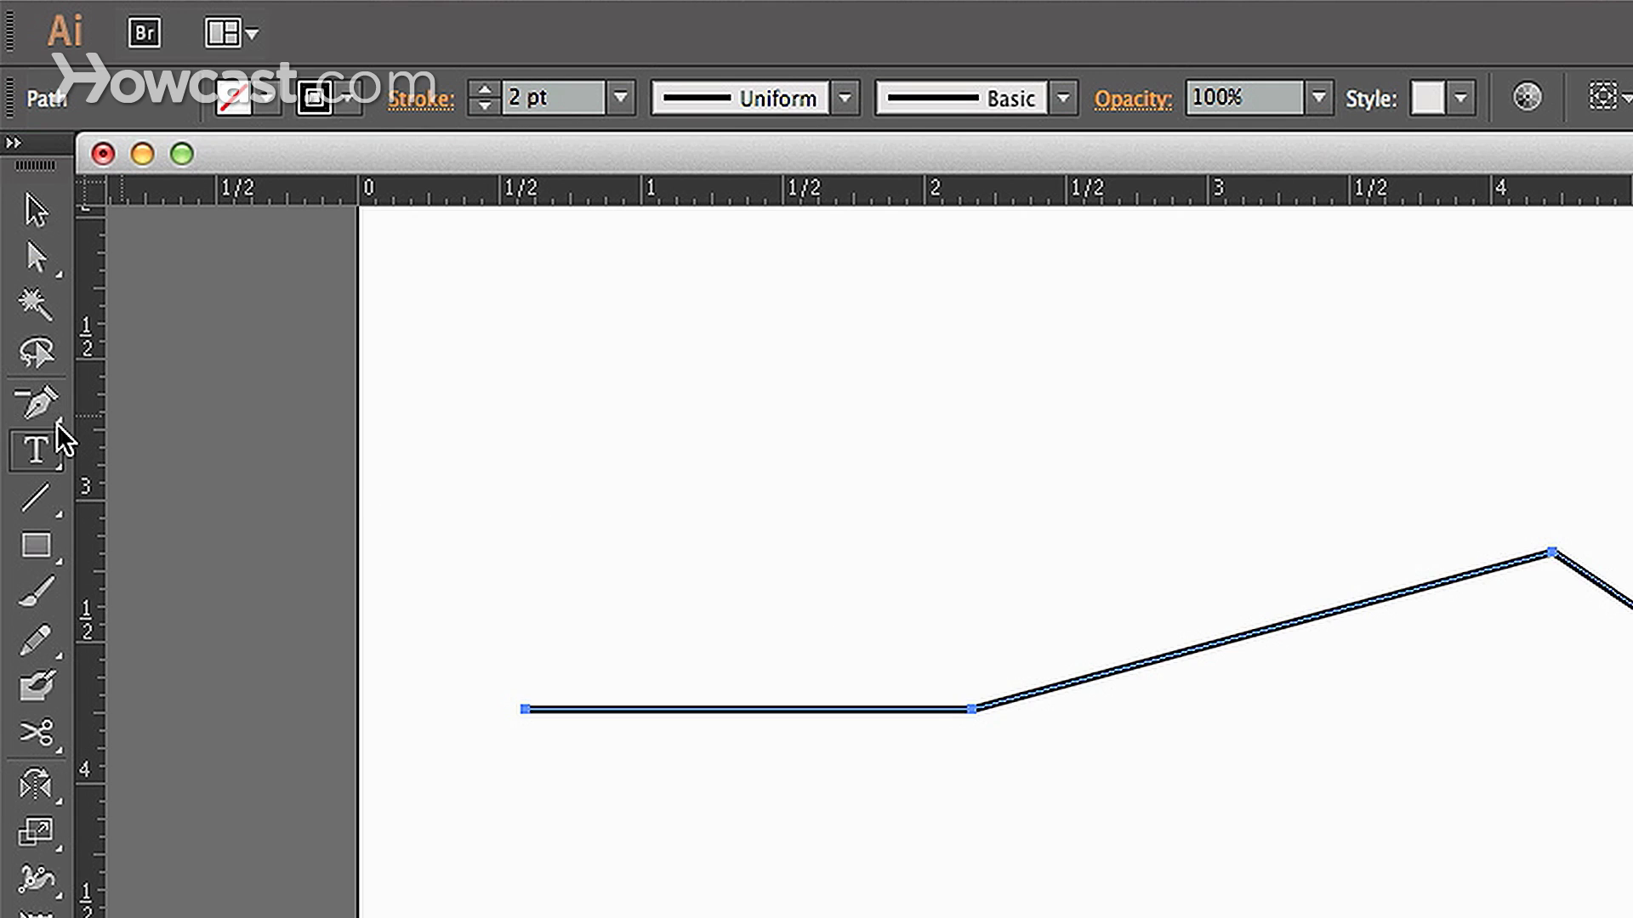
{"action": "left_click_drag", "start_coordinate": [48, 410], "coordinate": [491, 506]}
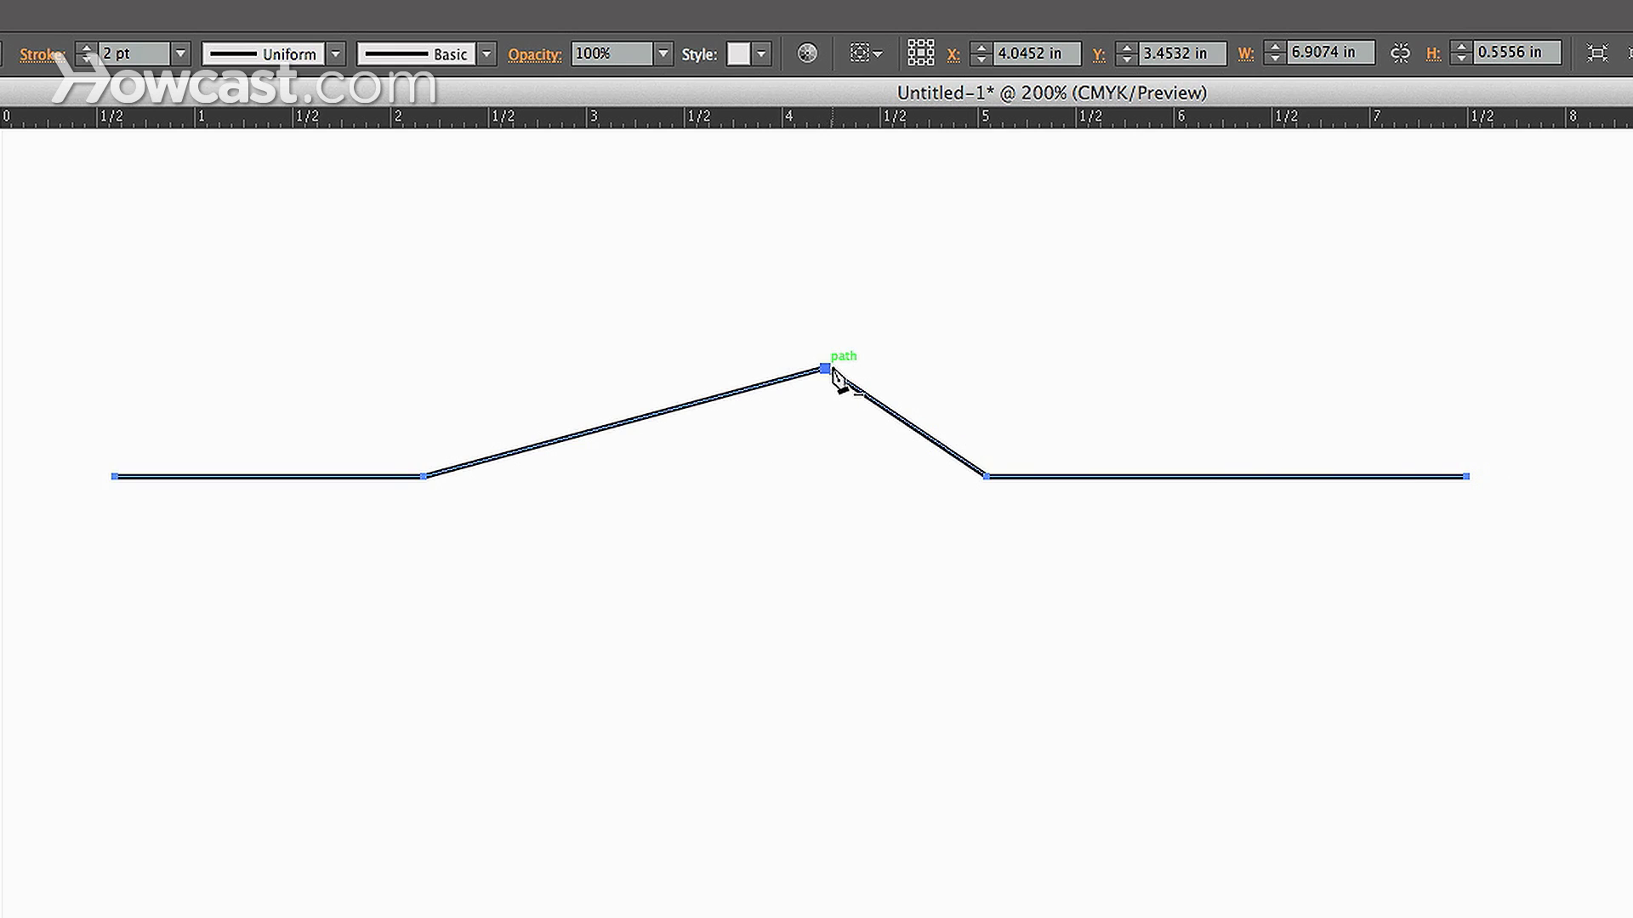
Delete the right and left bend anchors and then the peak anchor with the Delete Anchor Point Tool.
{"action": "left_click", "coordinate": [988, 478]}
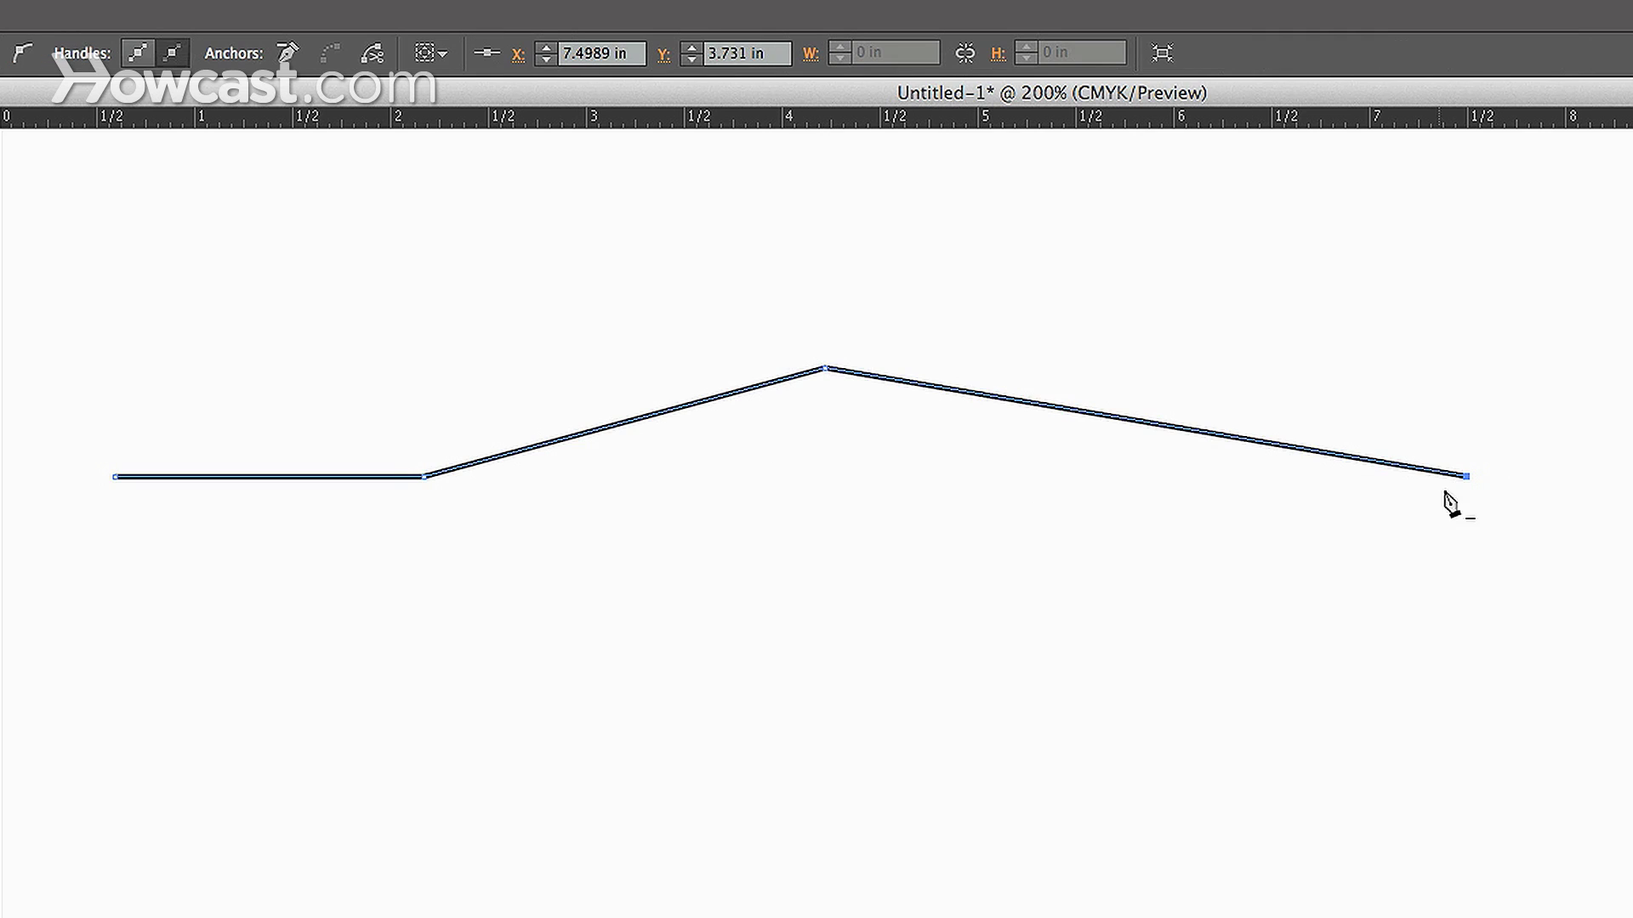
{"action": "left_click", "coordinate": [425, 479]}
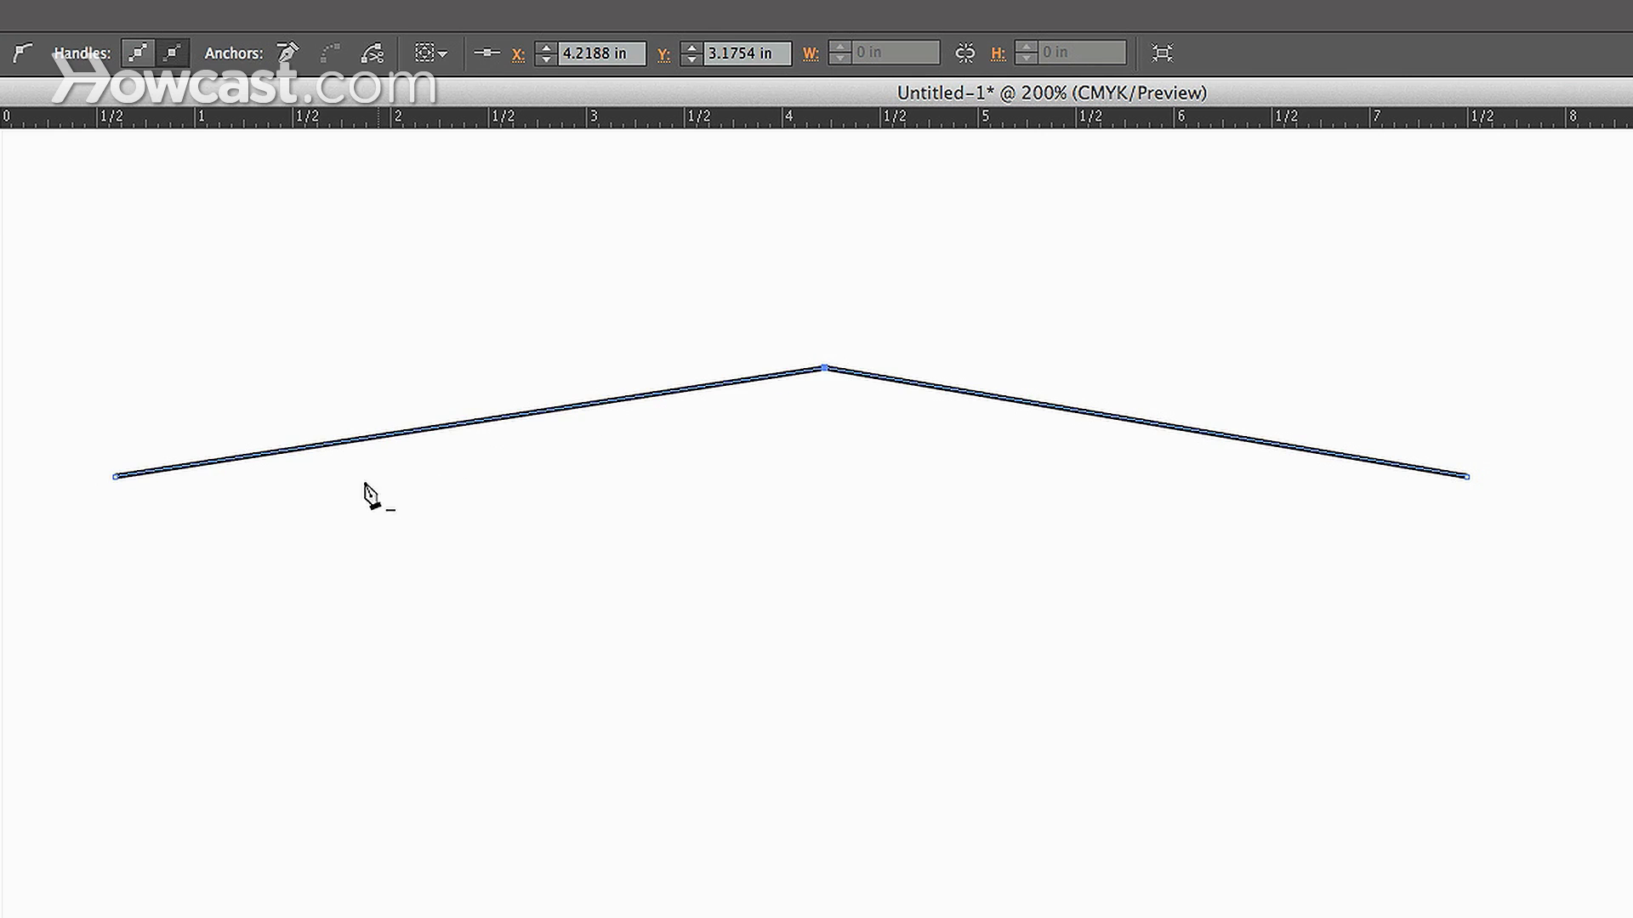
{"action": "left_click", "coordinate": [827, 369]}
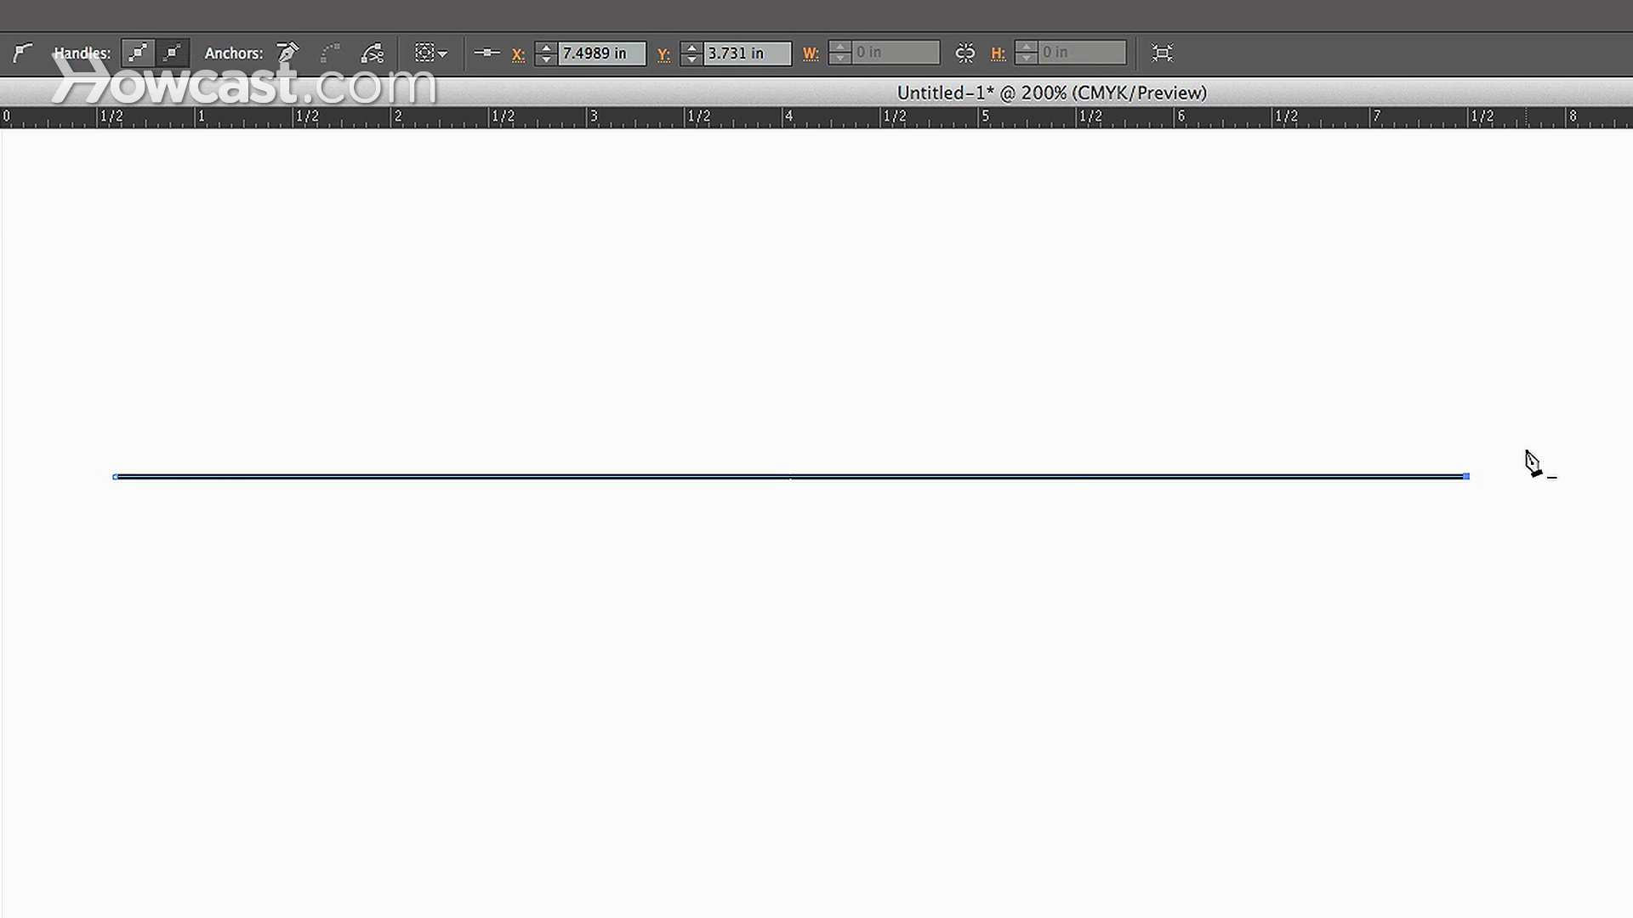